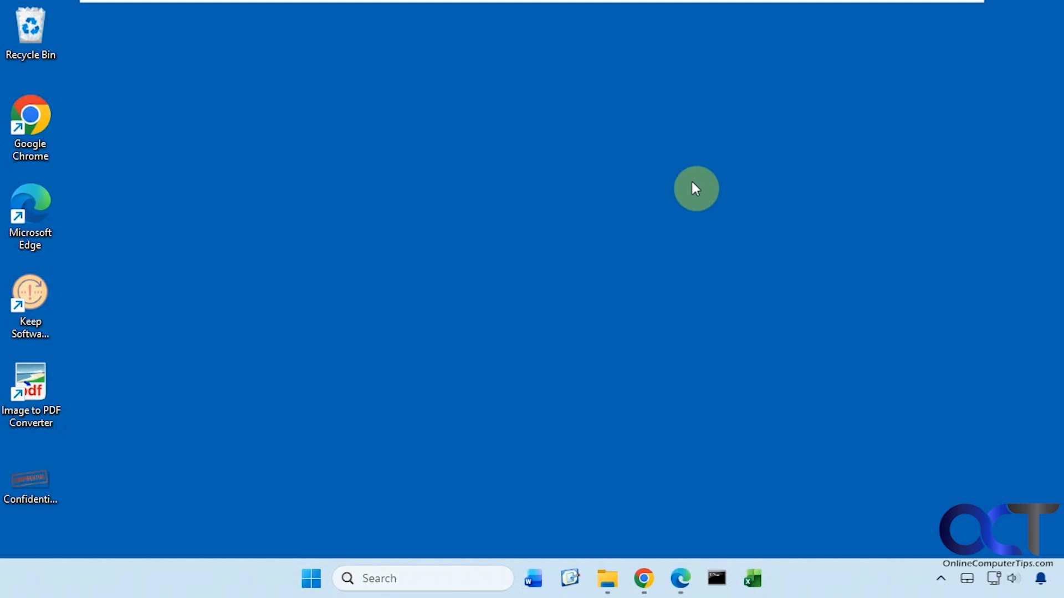
Step: Switch to Microsoft Edge and review the key features and Trial versus Licensed comparison on the Image to PDF Converter page
click(680, 577)
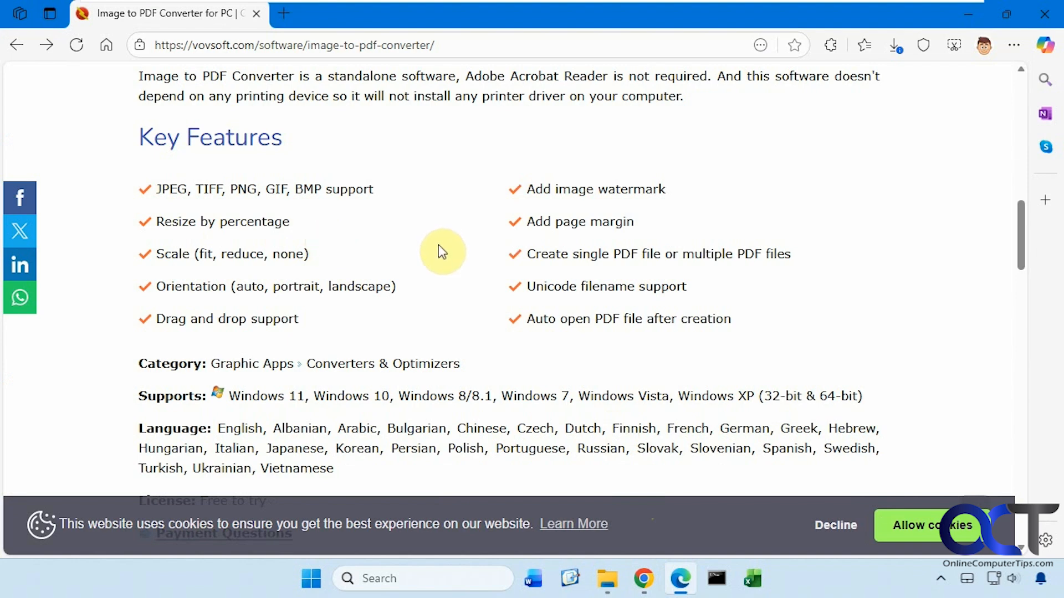
scroll(442, 240, down, 9)
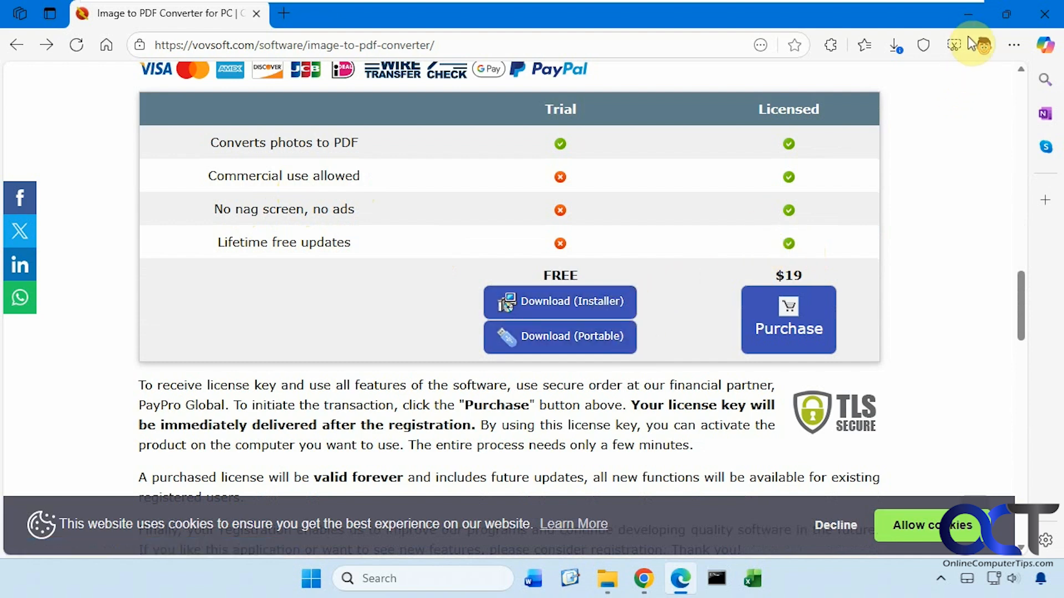
click(968, 16)
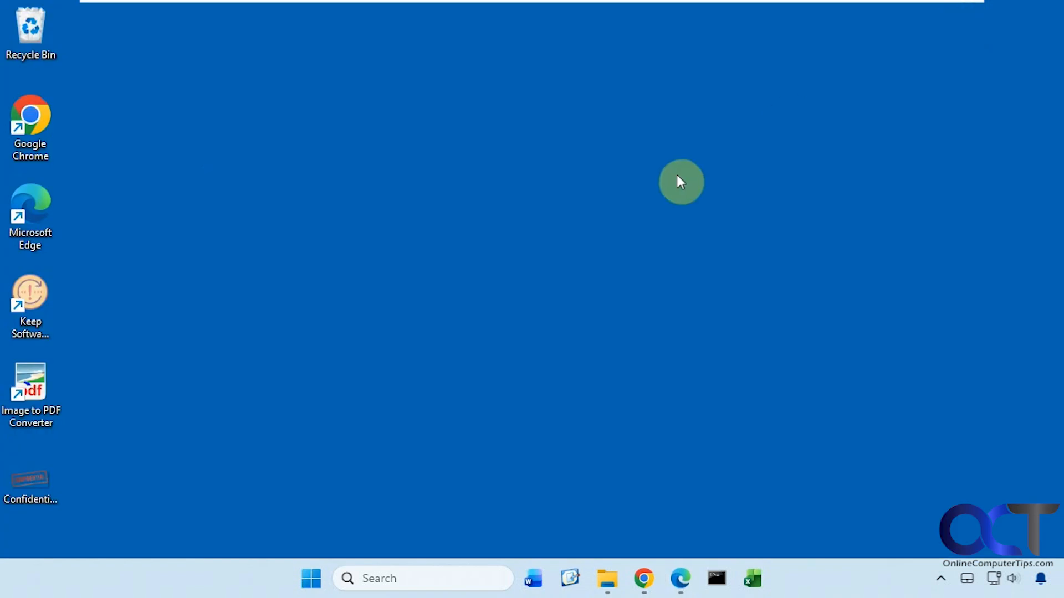
Step: Launch Image to PDF Converter and continue with the trial version
double_click(44, 391)
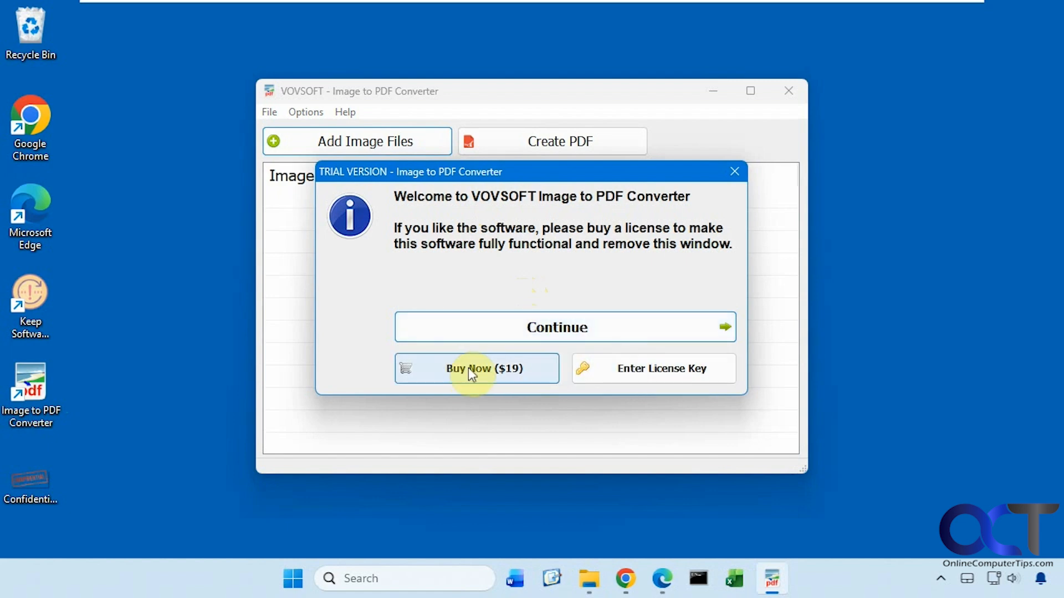
click(565, 330)
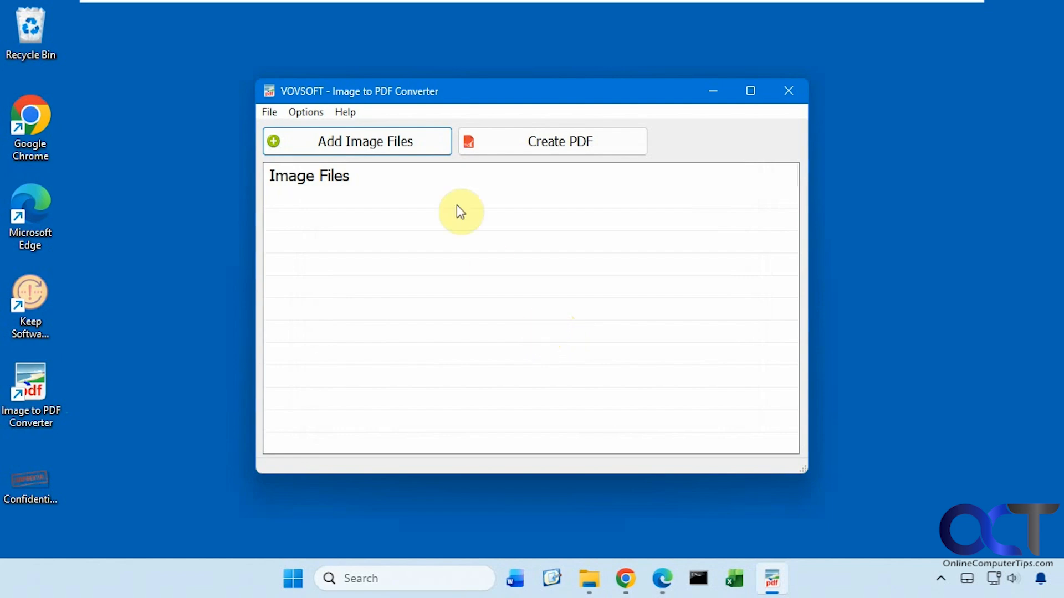
Step: Add Airport.jpg and Beach.jpg through Beach10.jpg from the Hawaii pictures folder to the converter's image list
click(416, 148)
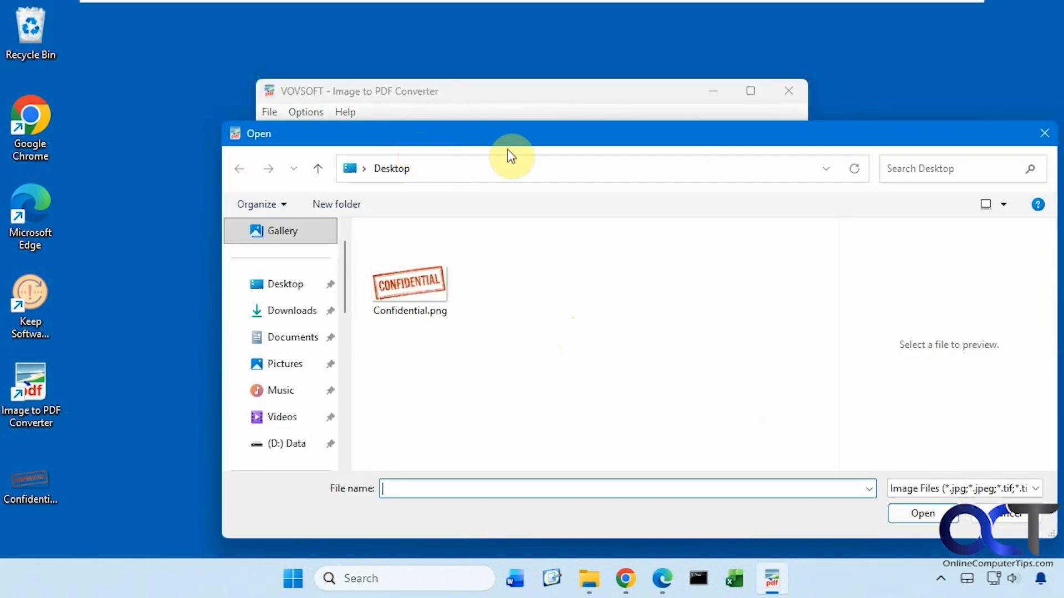
click(1045, 135)
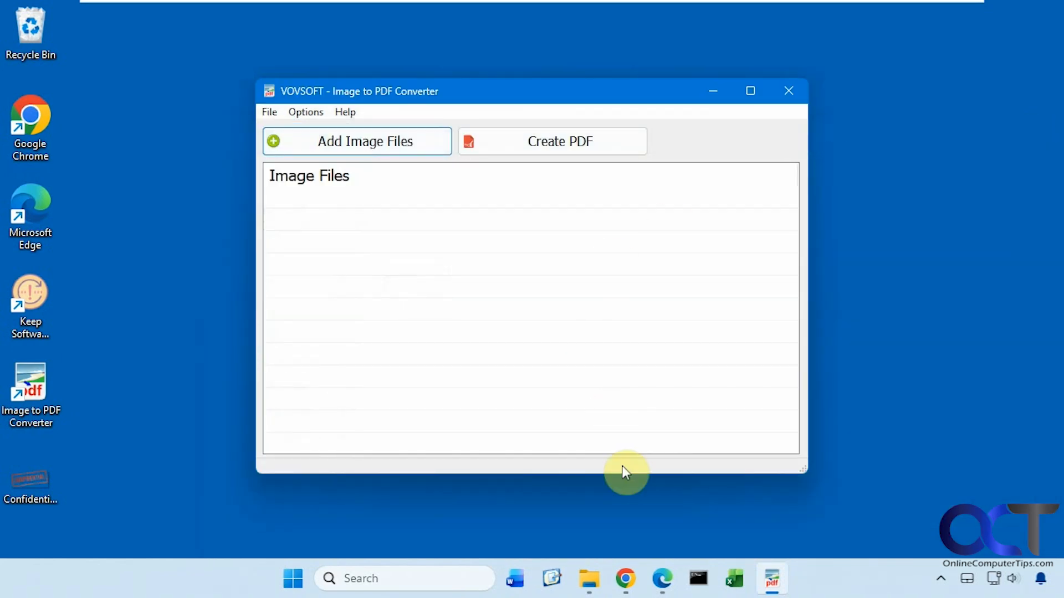
click(590, 576)
click(727, 287)
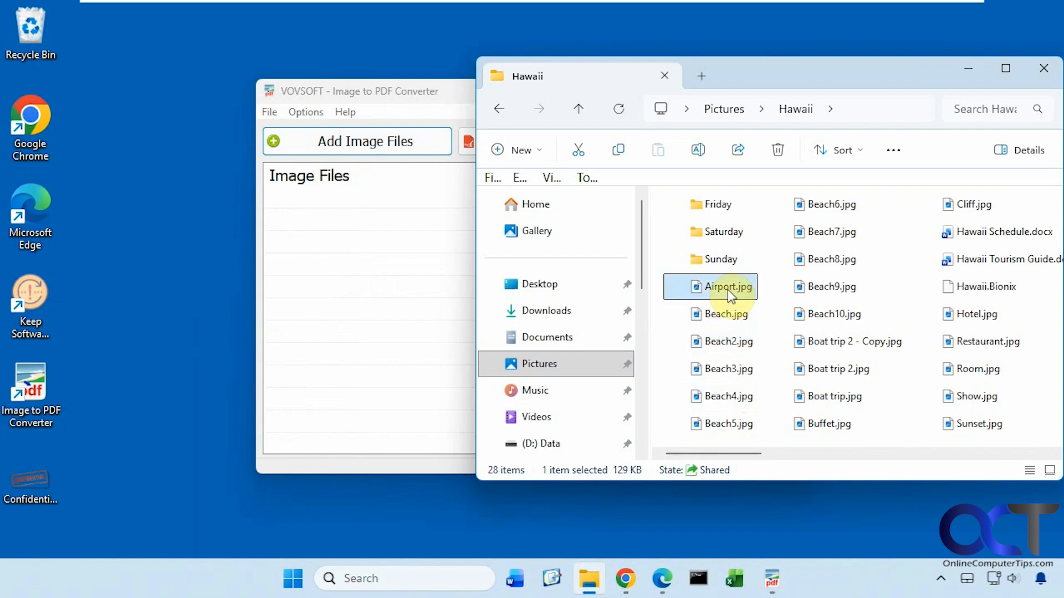
shift+click(824, 314)
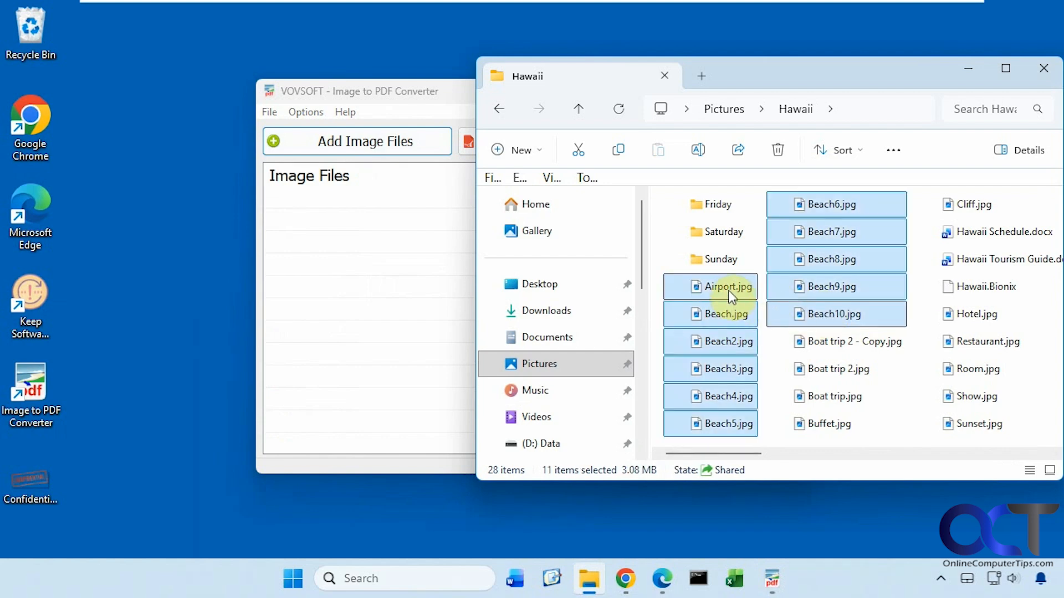
drag(720, 289, 390, 309)
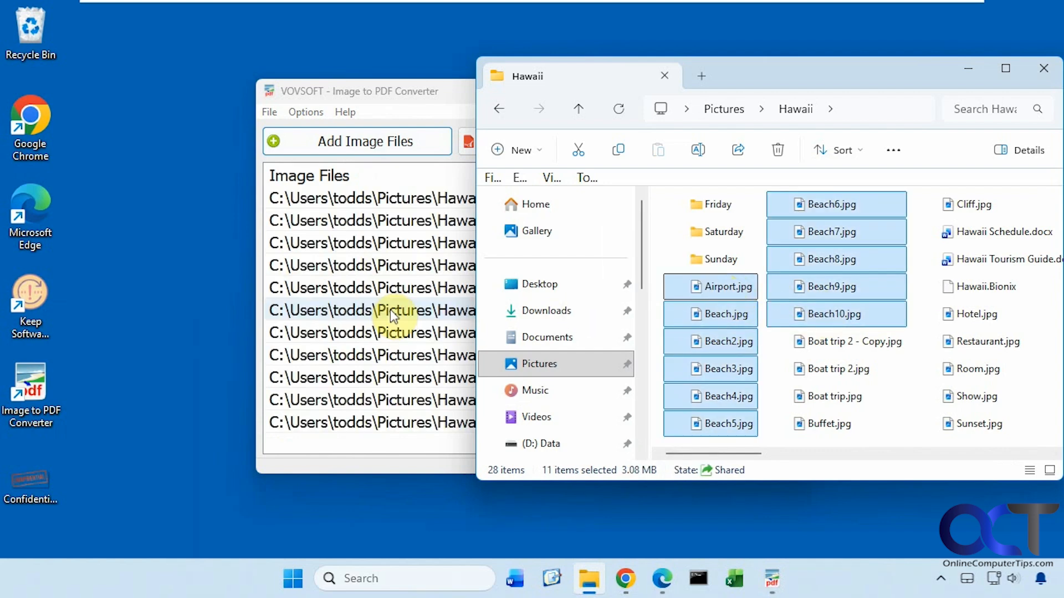
click(421, 96)
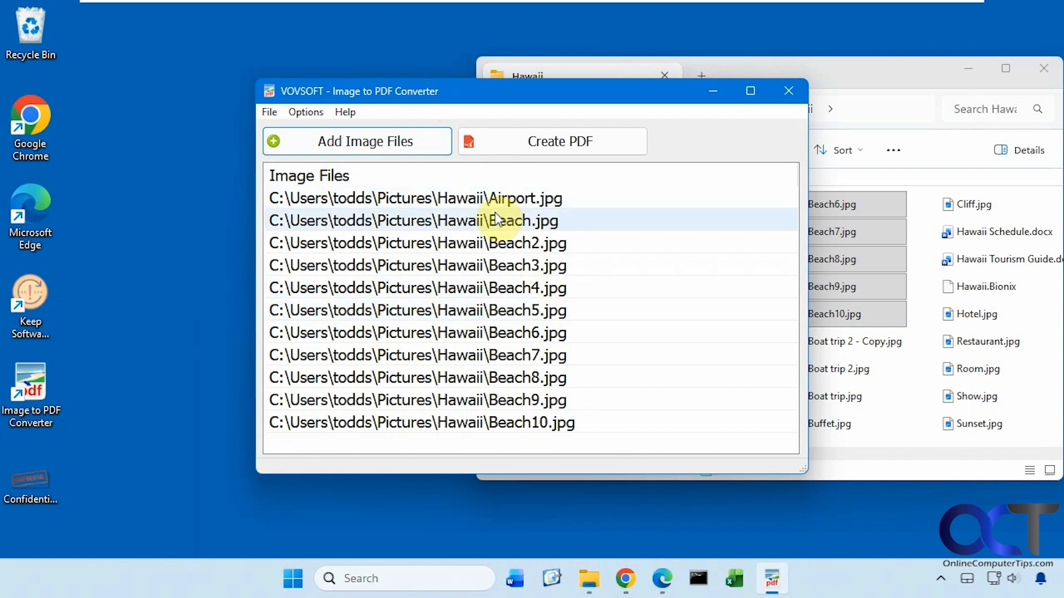
Step: Examine the actions available for Beach.jpg in the image list and the commands for creating PDF files
right_click(446, 220)
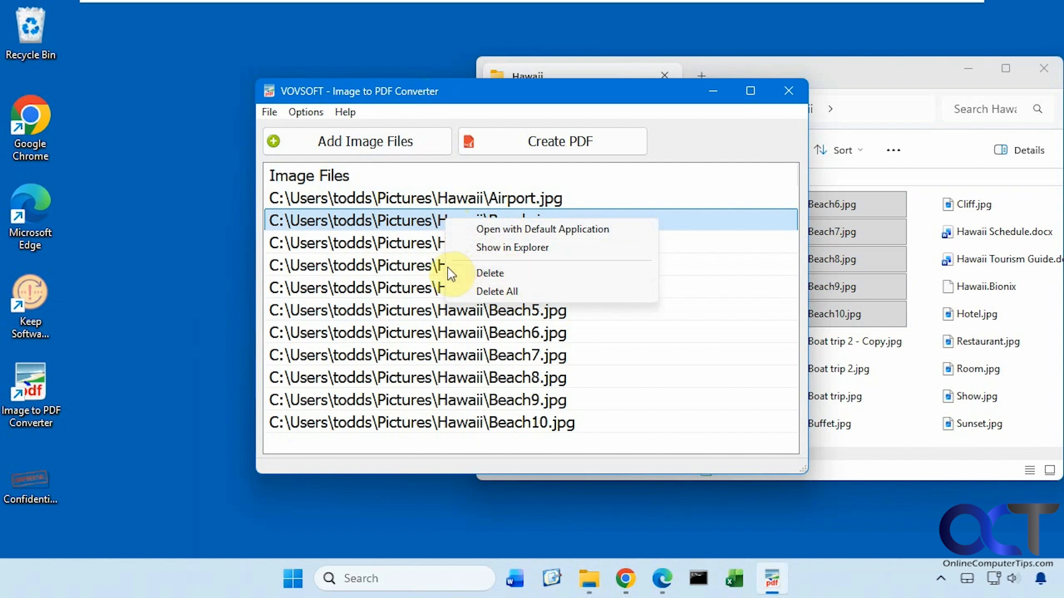
click(562, 100)
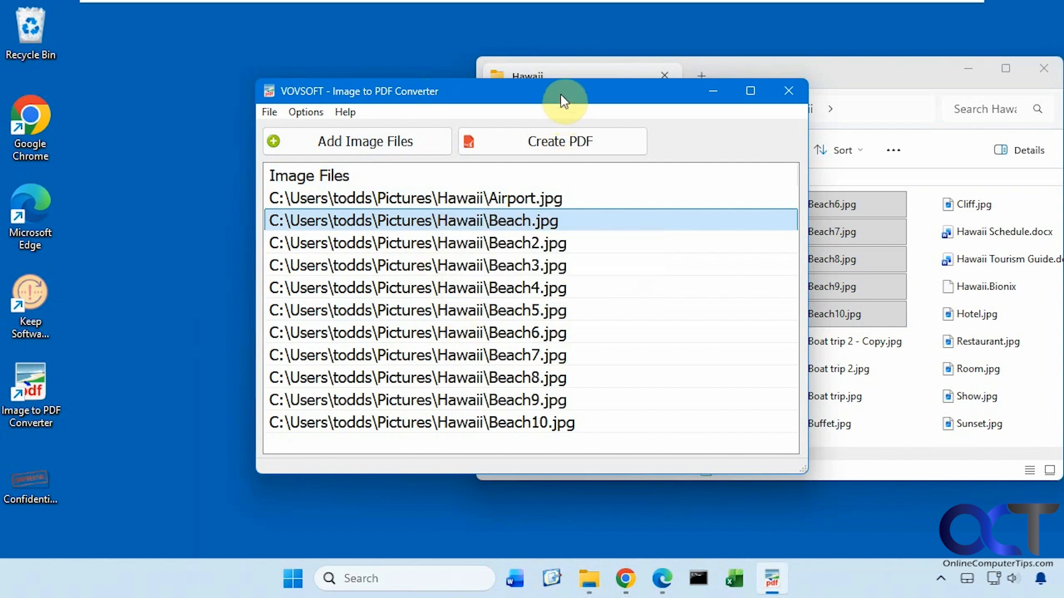
click(271, 111)
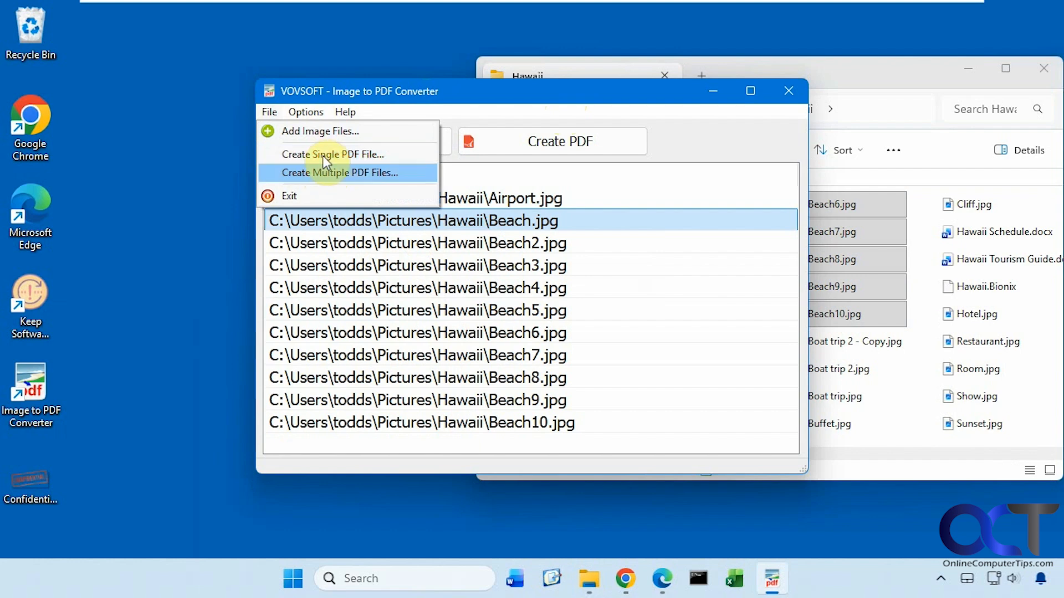
Step: Show the Resize Image, Output and Watermark settings and enlarge the converter window vertically
mouse_move(305, 112)
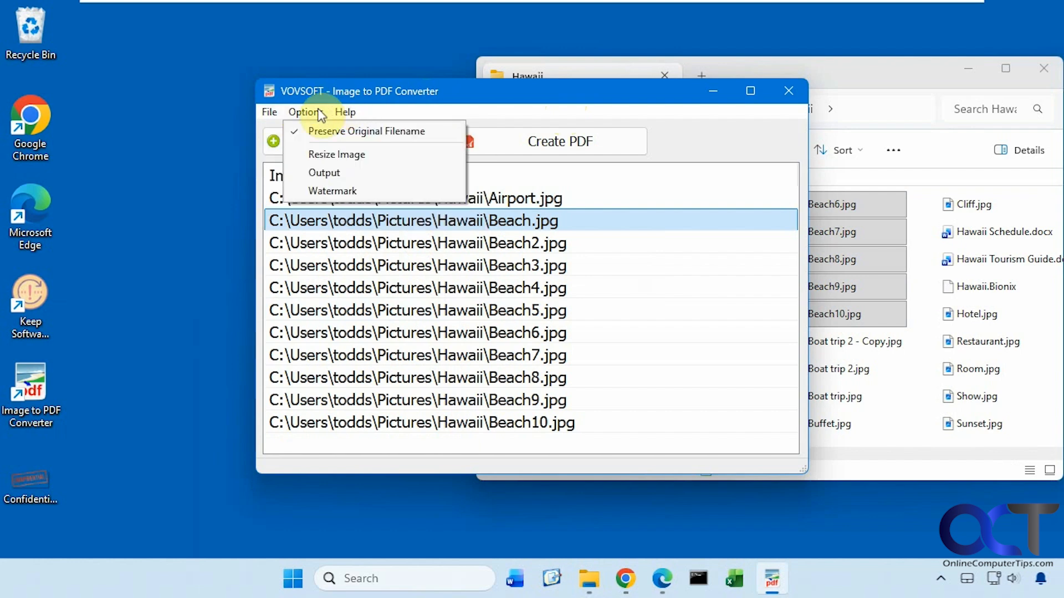
click(336, 154)
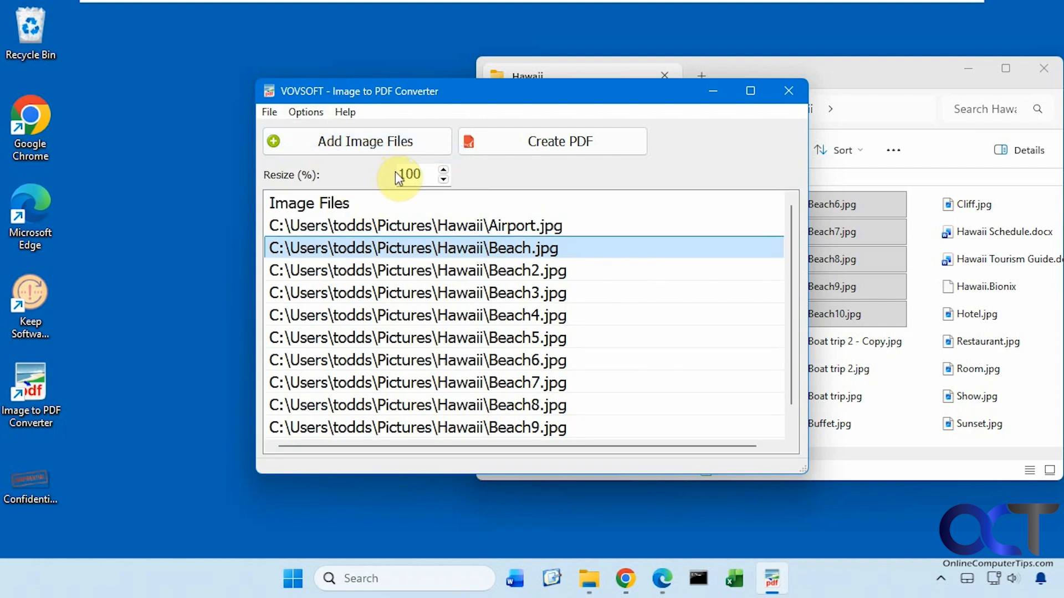
click(320, 113)
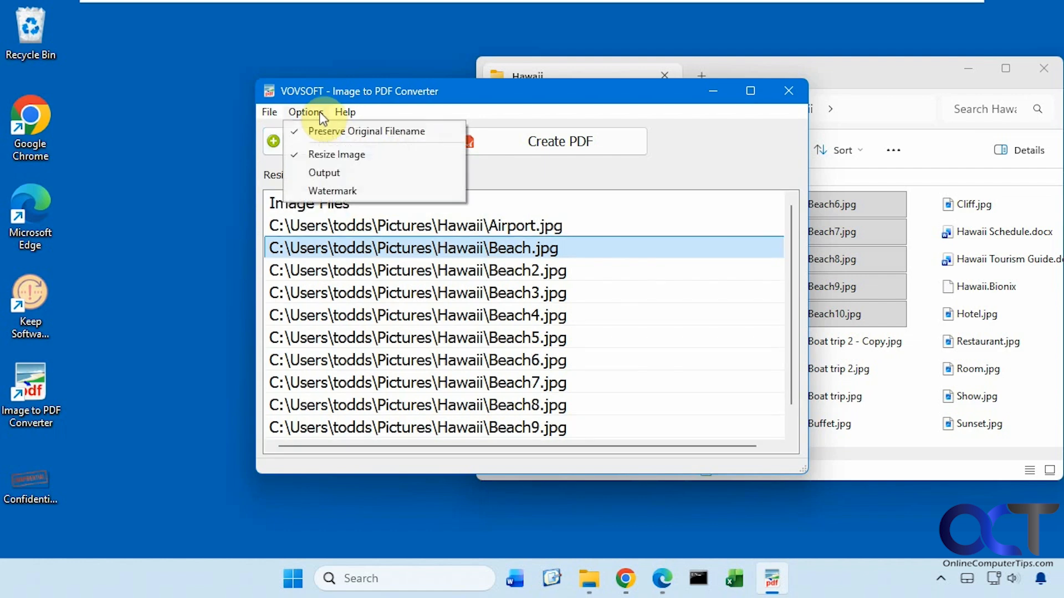
click(333, 173)
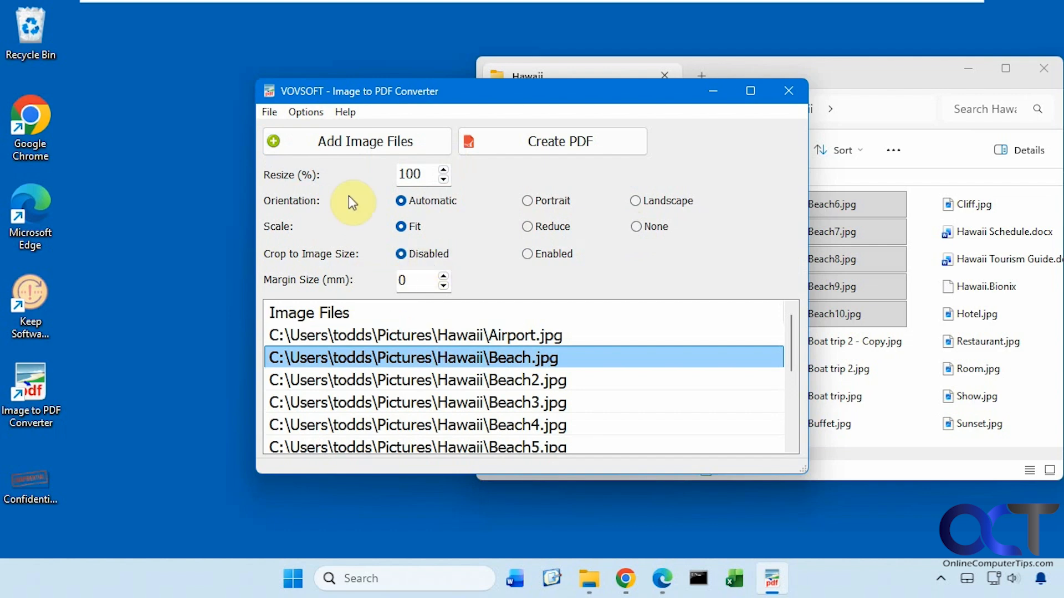
click(306, 112)
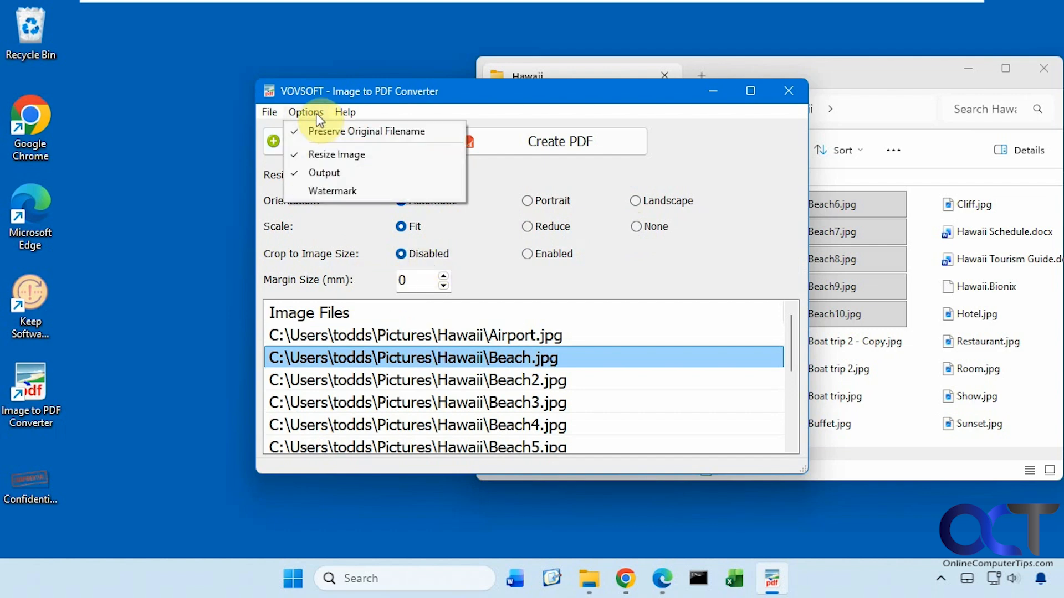
click(333, 191)
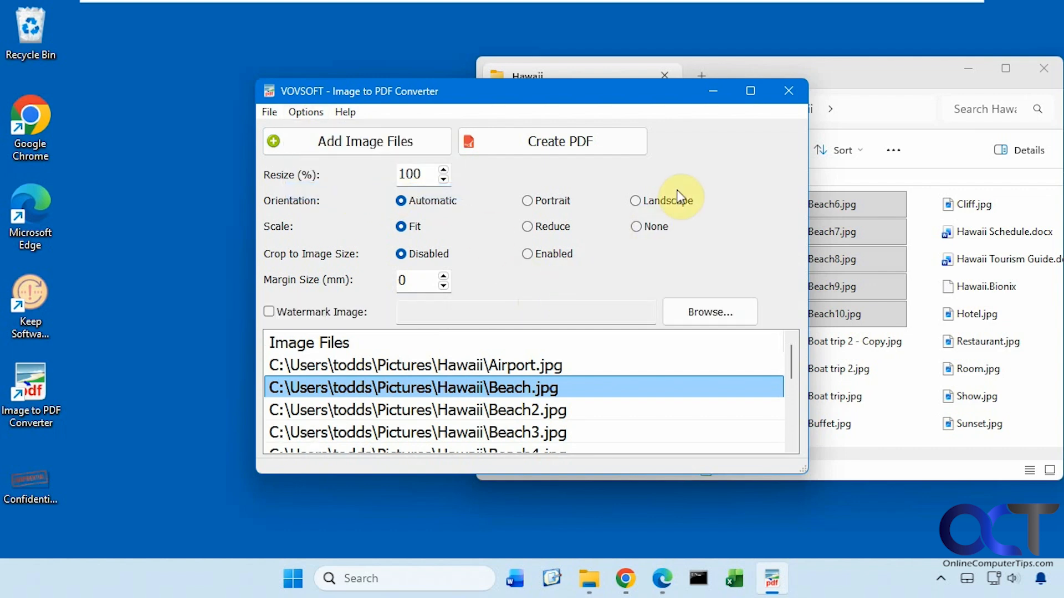
drag(568, 84, 574, 34)
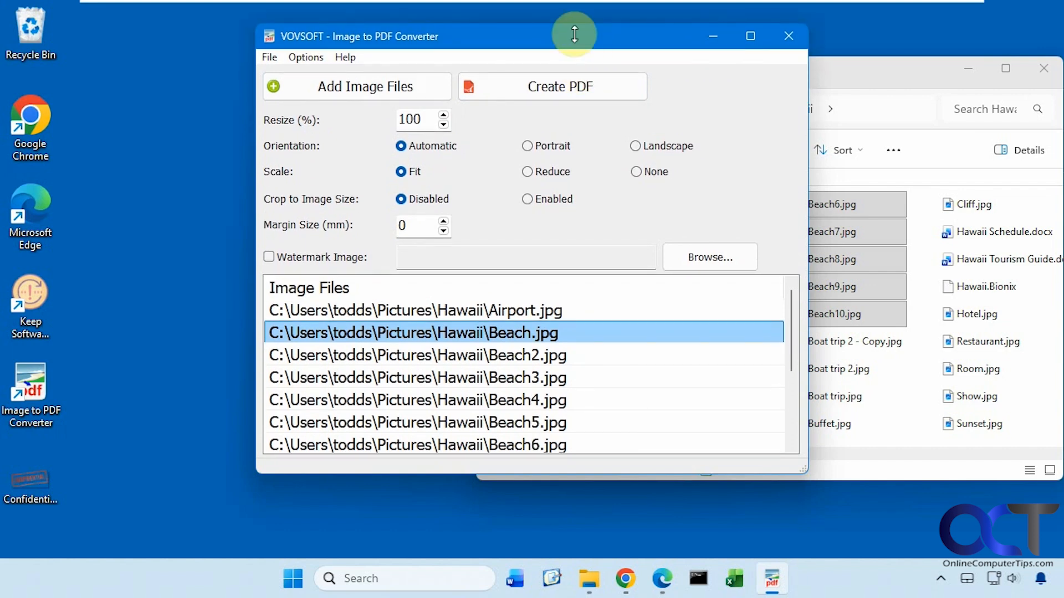
drag(585, 474, 592, 537)
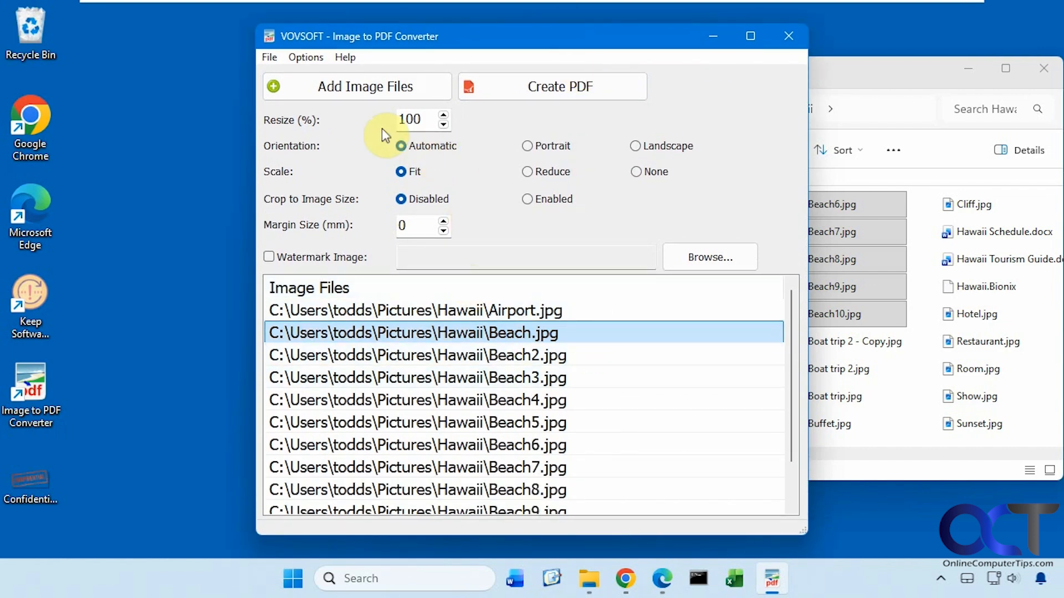
Step: Create a single PDF file from the listed images and save it to the Desktop as output.pdf
click(270, 57)
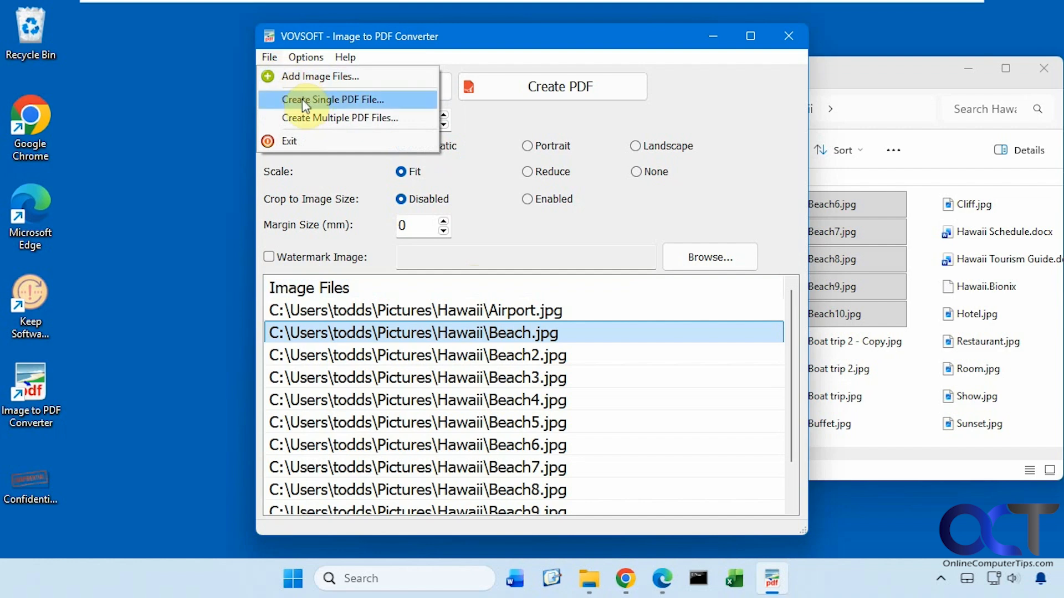
click(344, 100)
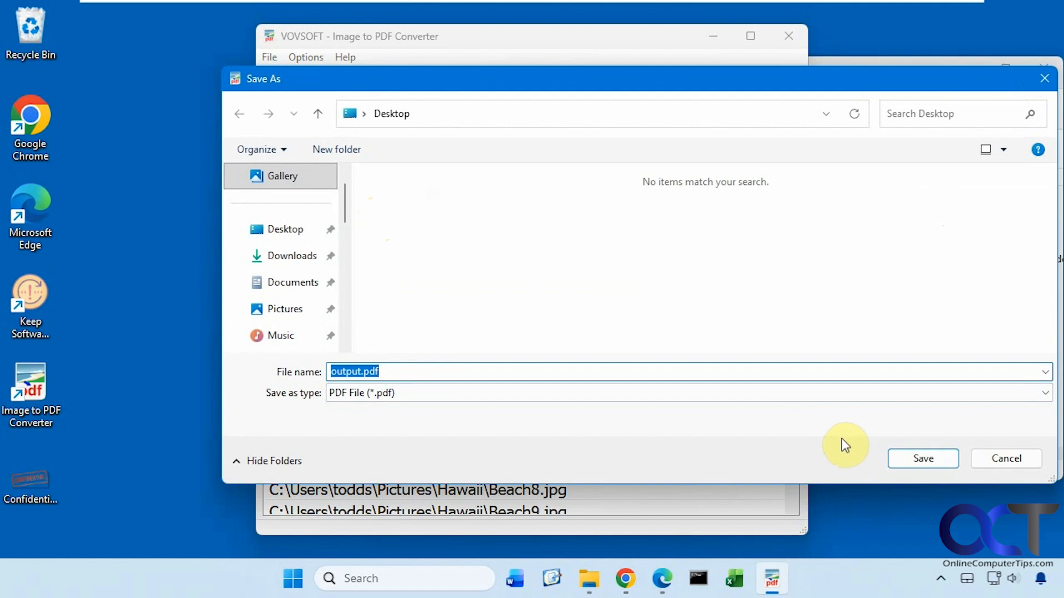
click(915, 460)
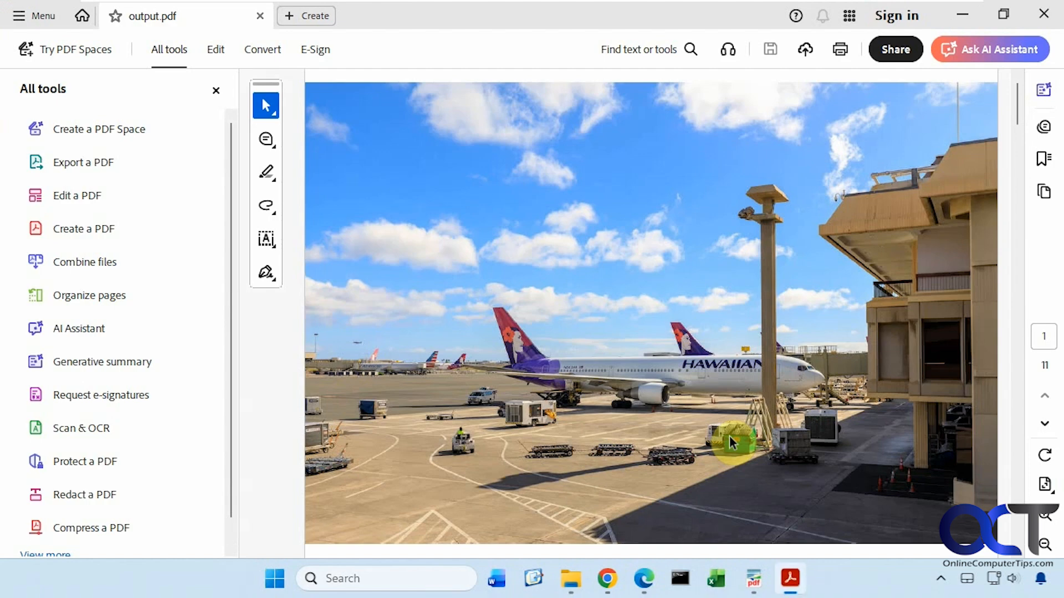
Step: Review the pages of output.pdf without the tools pane, AI Assistant pane and summary banner, and close the PDF
click(216, 91)
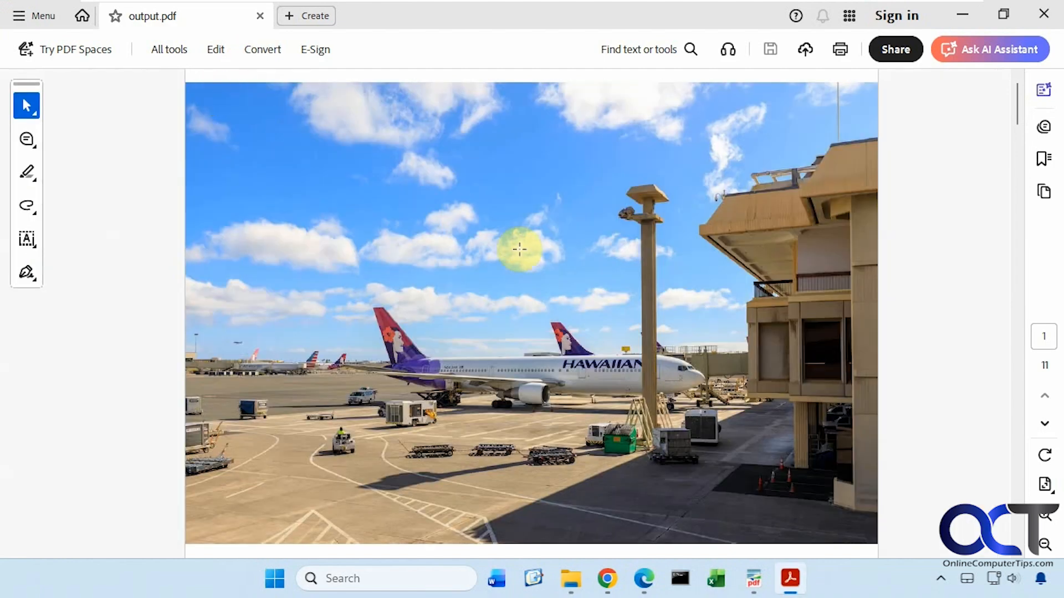
scroll(540, 308, down, 2)
scroll(540, 308, down, 3)
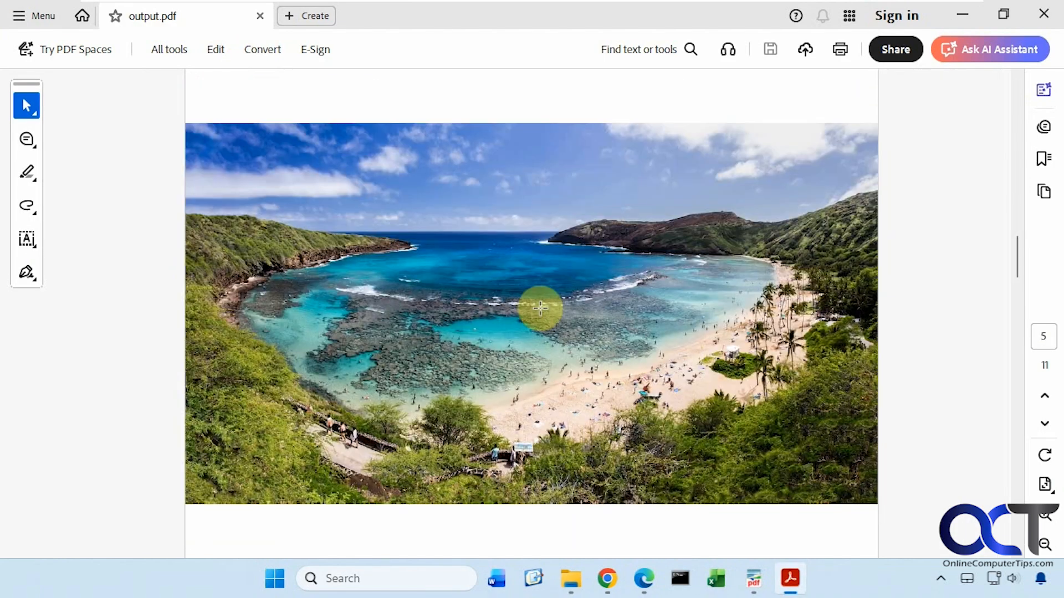
scroll(540, 308, down, 1)
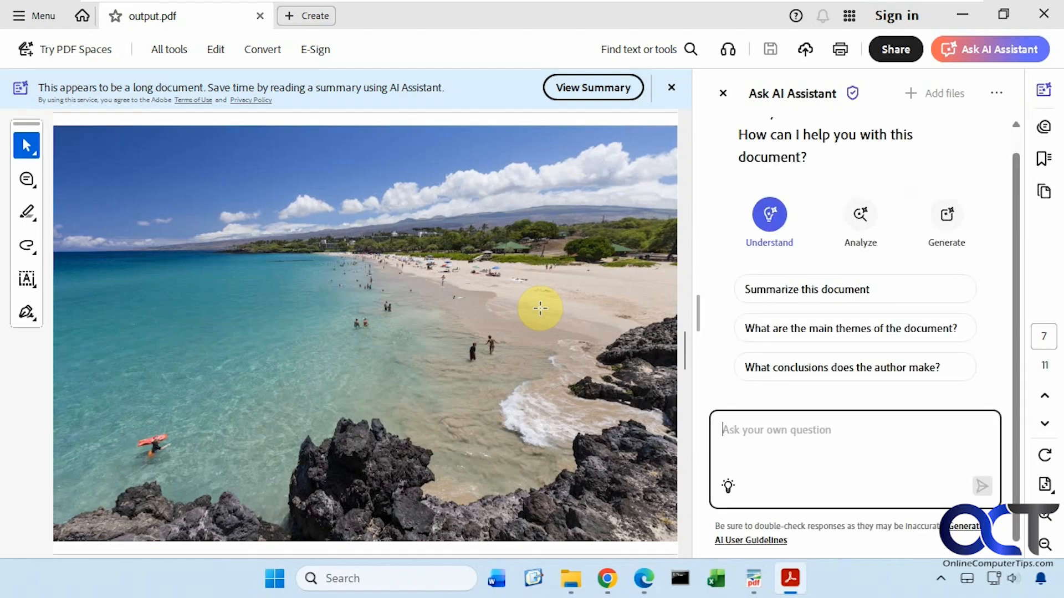
click(723, 93)
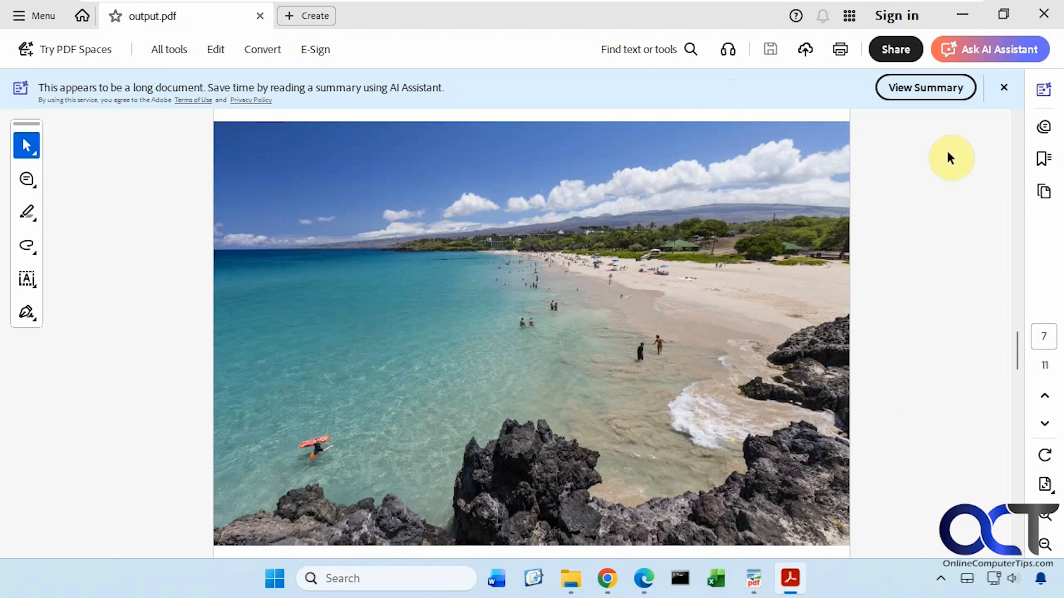
click(1000, 91)
scroll(612, 287, down, 4)
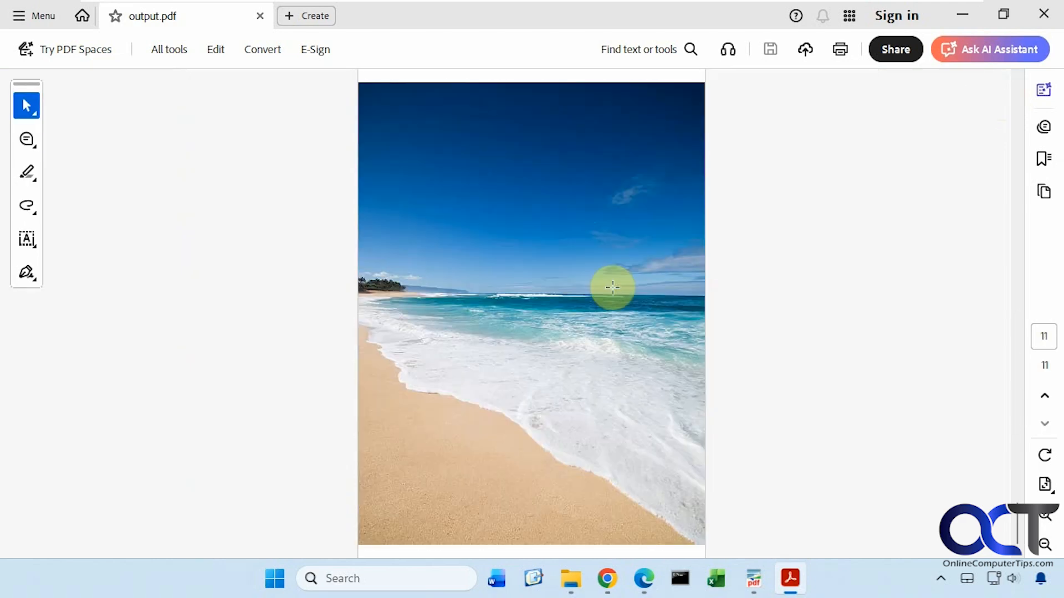
scroll(613, 287, up, 1)
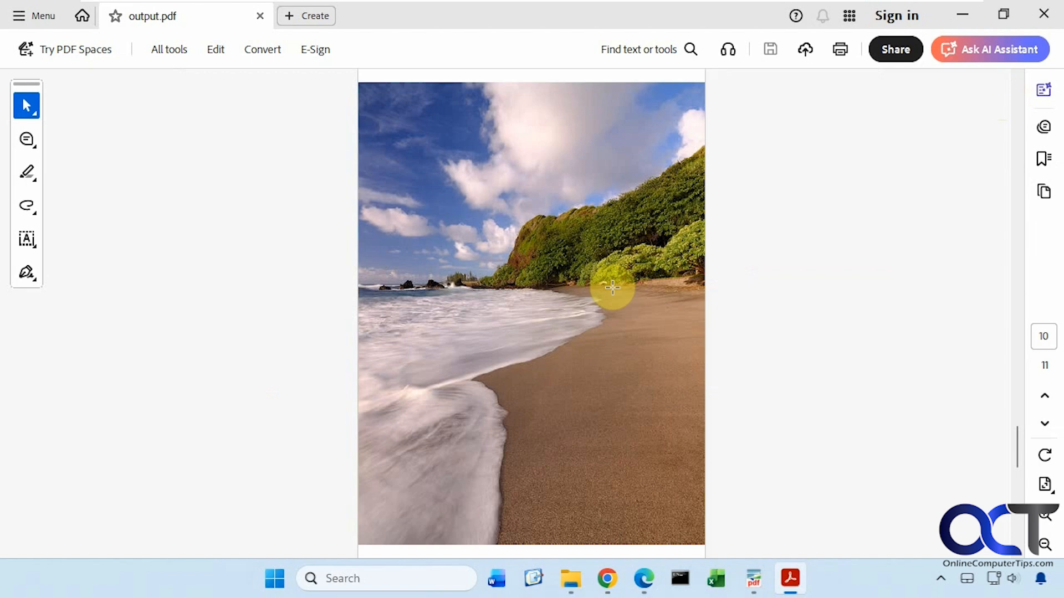
scroll(612, 287, up, 2)
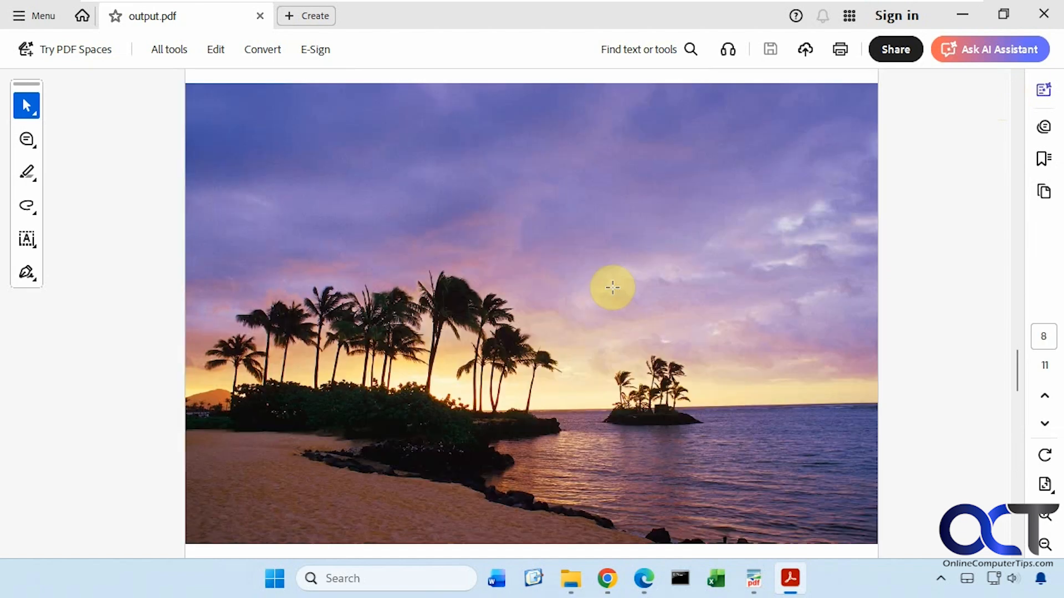
scroll(612, 287, down, 3)
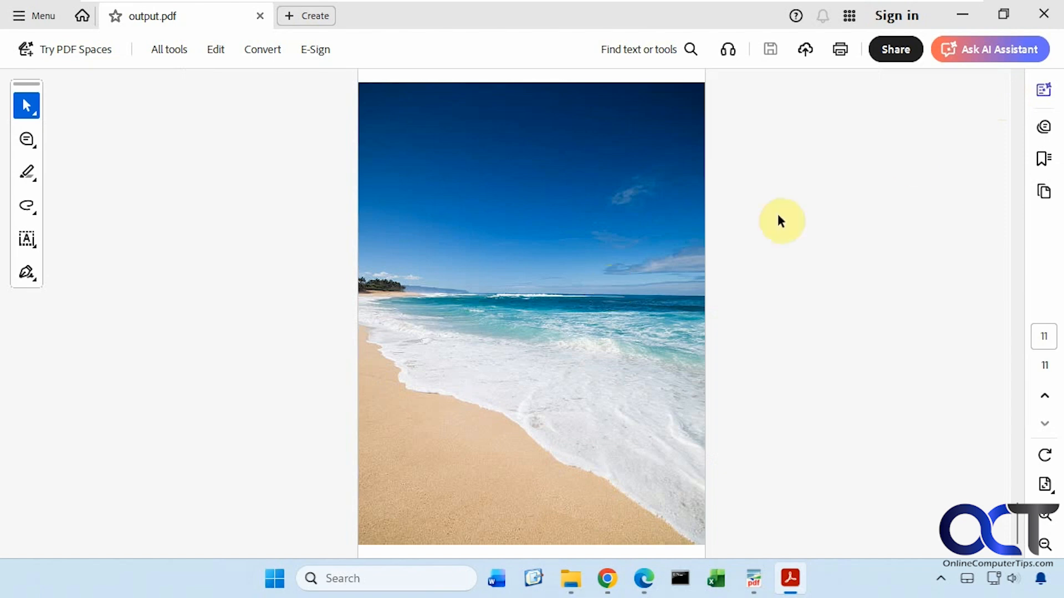
click(1043, 14)
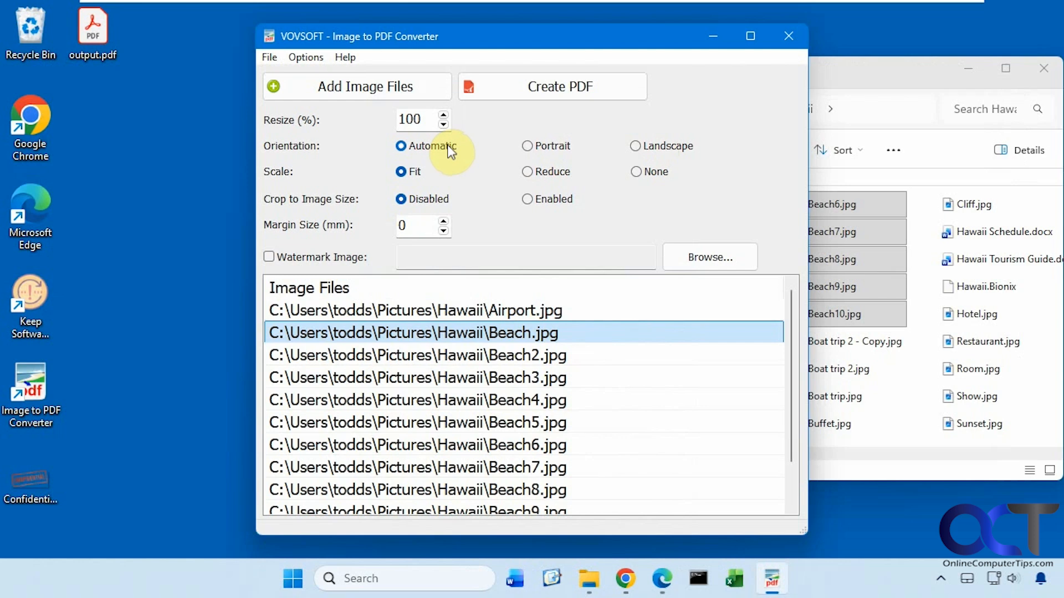
Step: Remove all images from the converter's list and add only Airport.jpg from the Hawaii folder
right_click(437, 336)
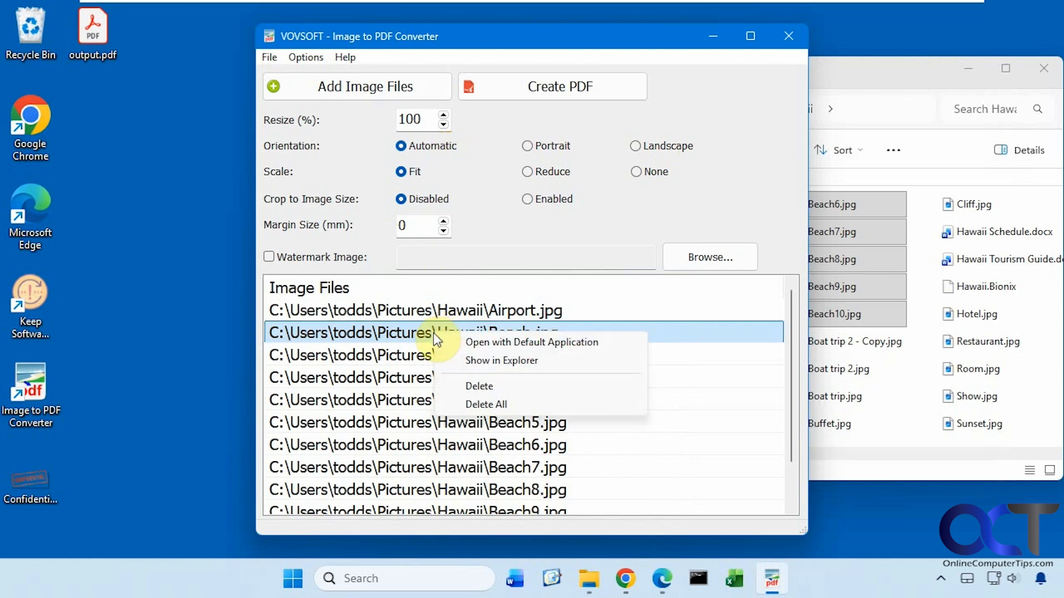
click(499, 406)
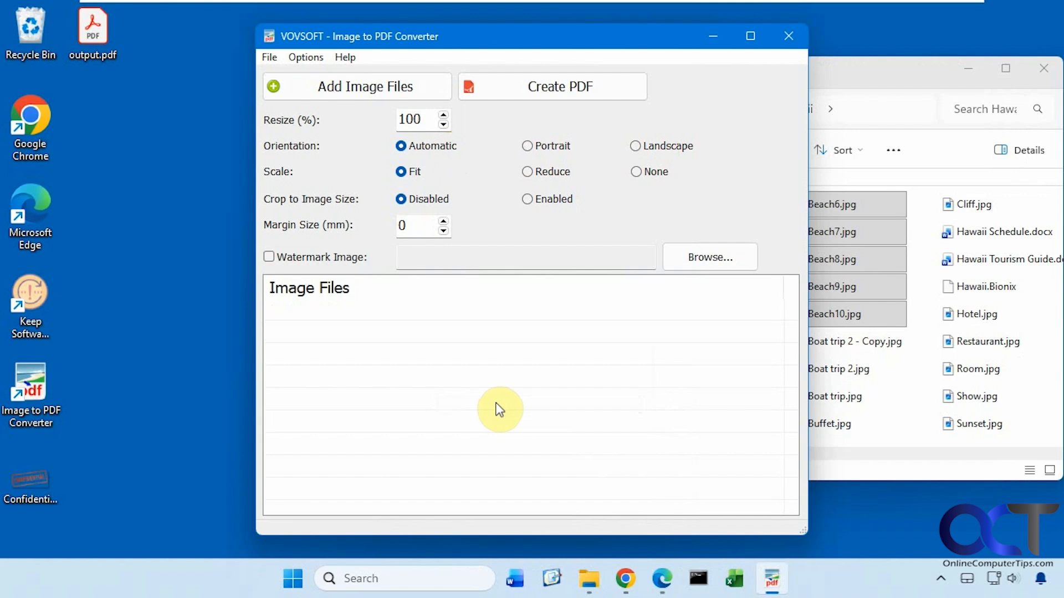
click(879, 89)
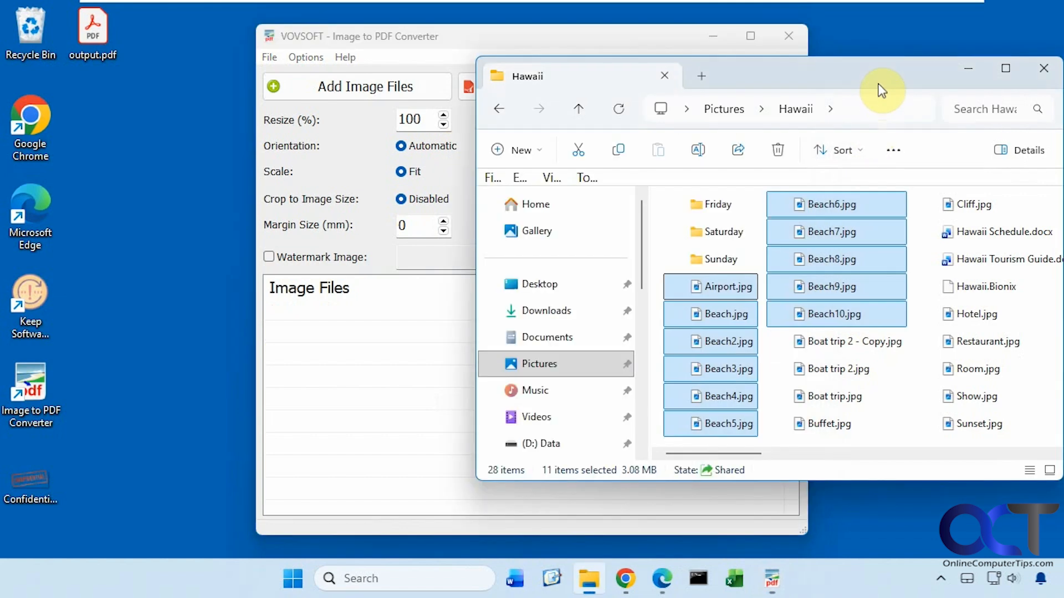
click(726, 287)
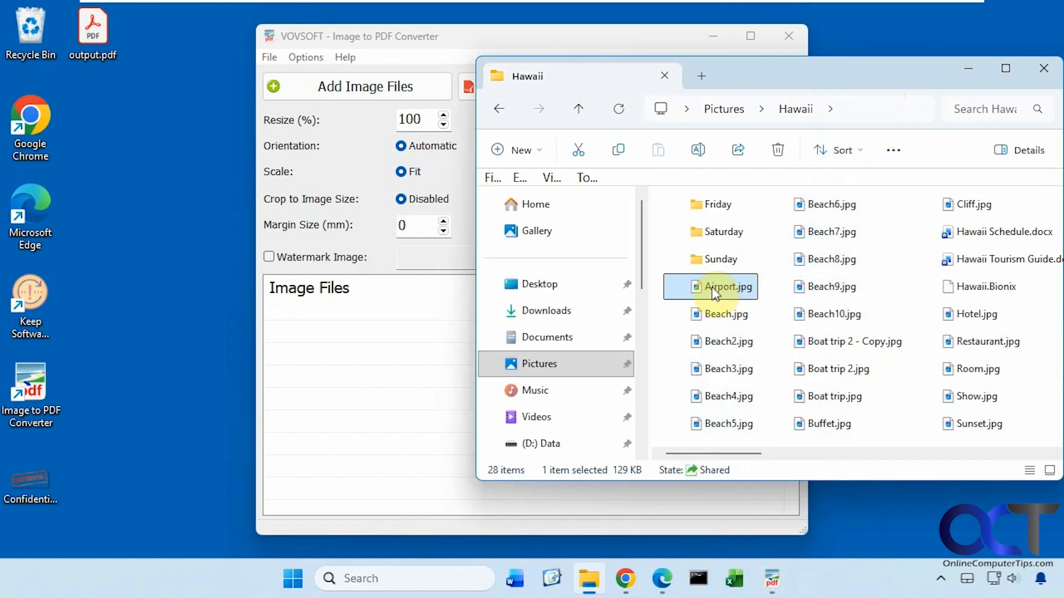
drag(717, 290, 388, 377)
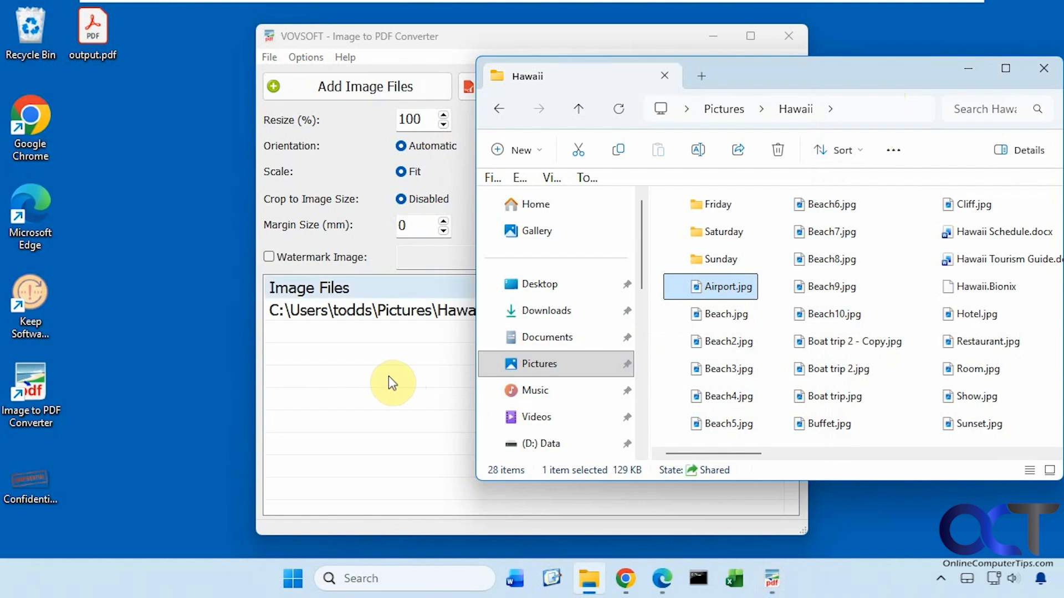
click(349, 163)
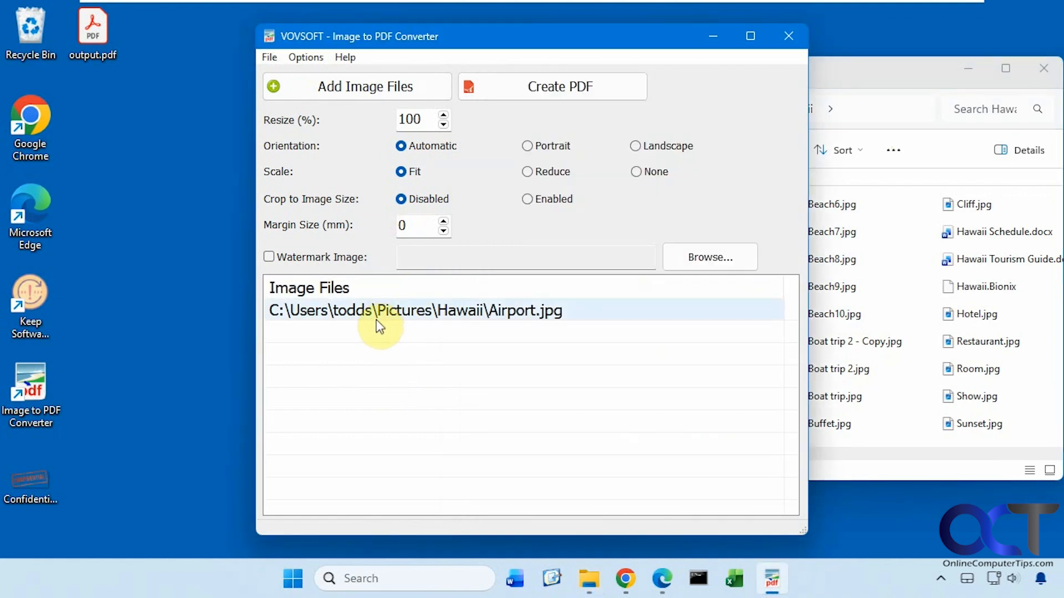
Step: Create a single PDF from the listed image, save it to the Desktop as Airport.pdf, and close the opened PDF
click(307, 57)
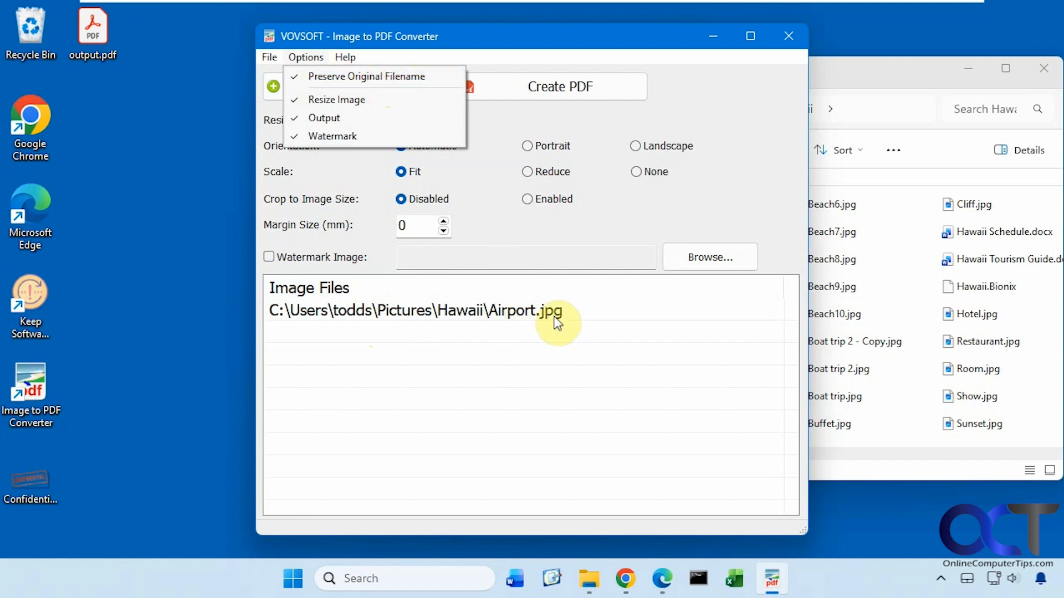
click(269, 57)
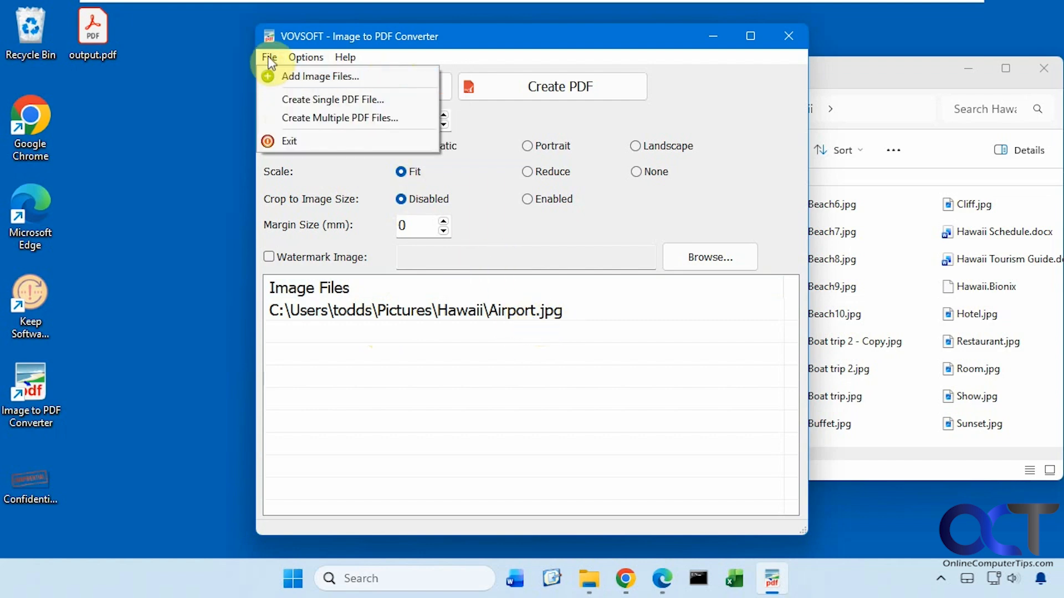
click(293, 101)
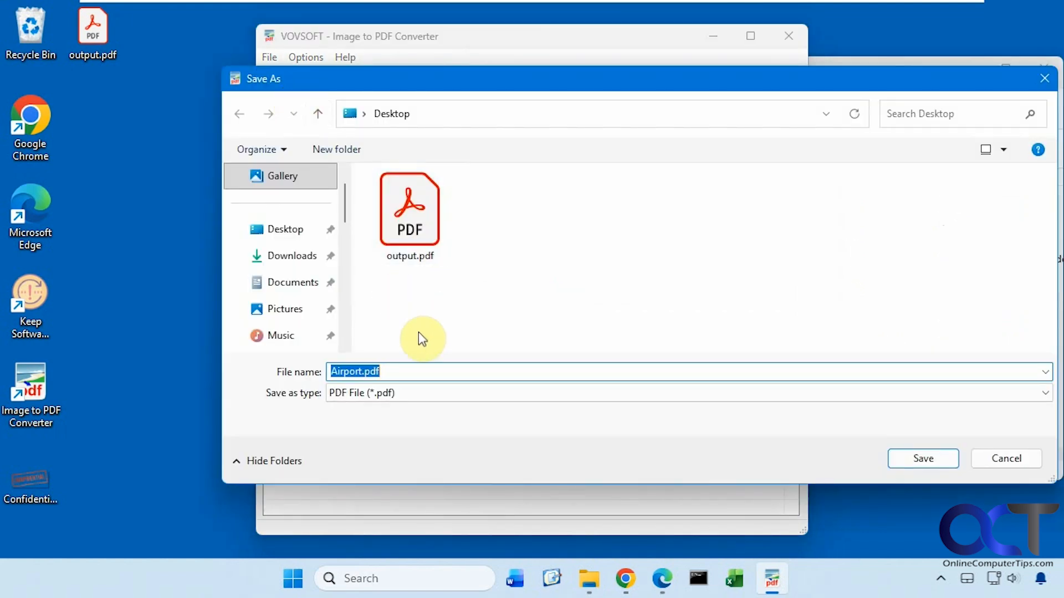
click(903, 458)
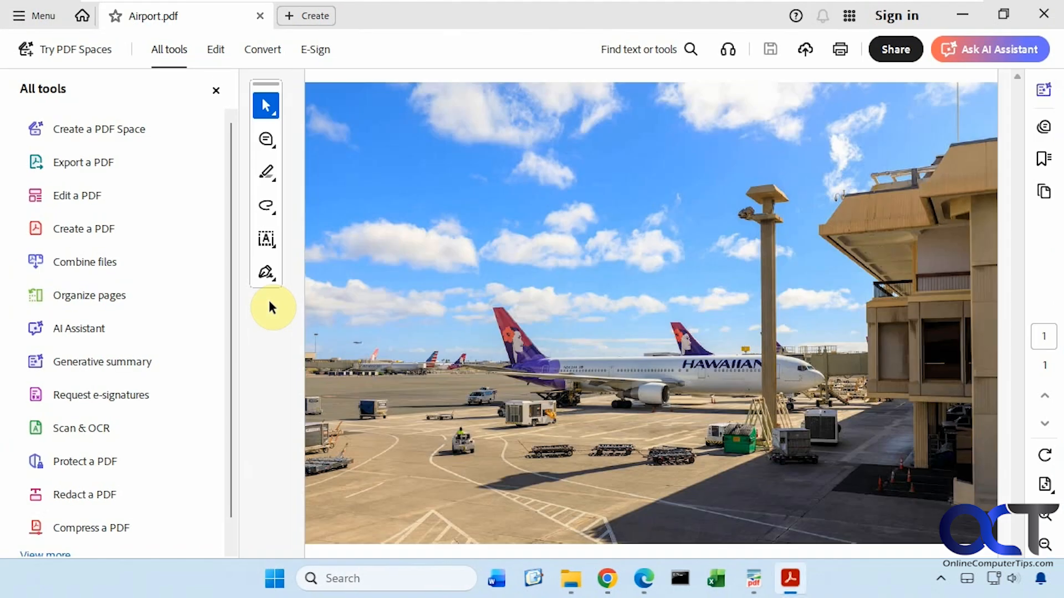
click(1044, 14)
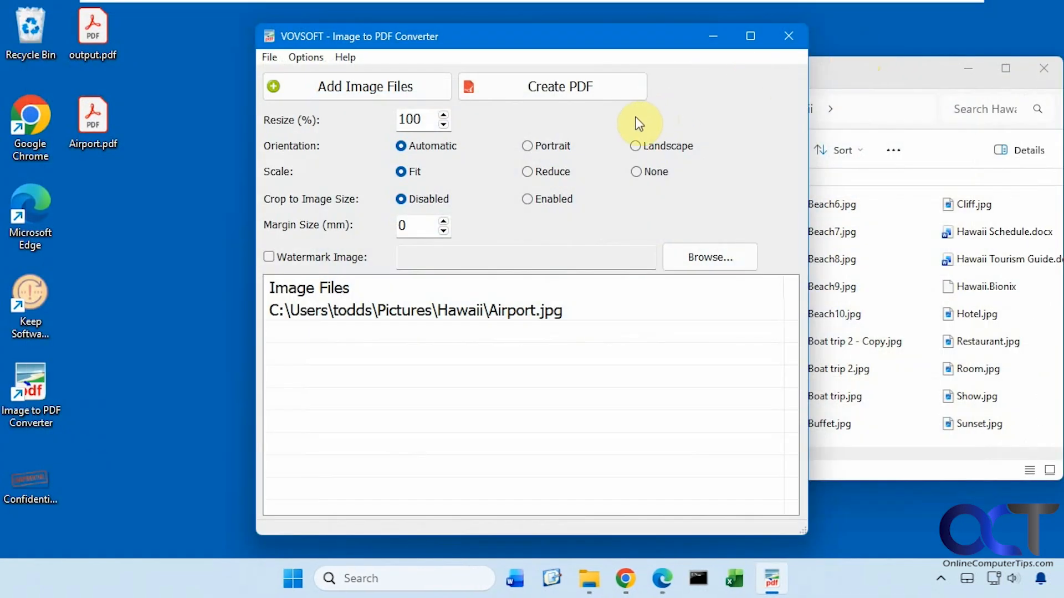
Step: Add Beach.jpg through Beach9.jpg from the Hawaii folder to the converter's image list
click(837, 71)
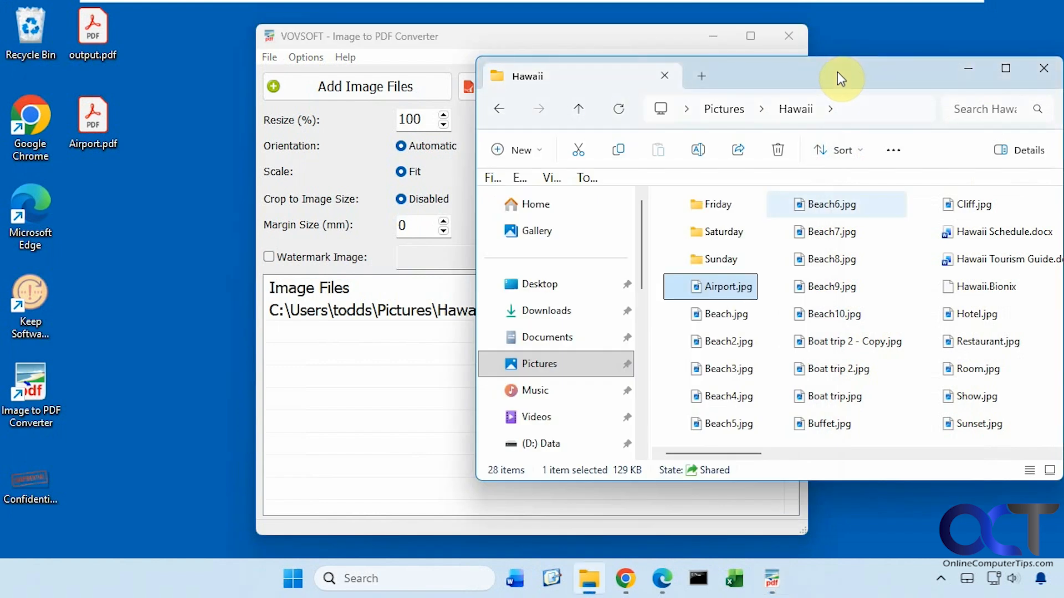
click(749, 314)
shift+click(770, 292)
drag(721, 314, 366, 399)
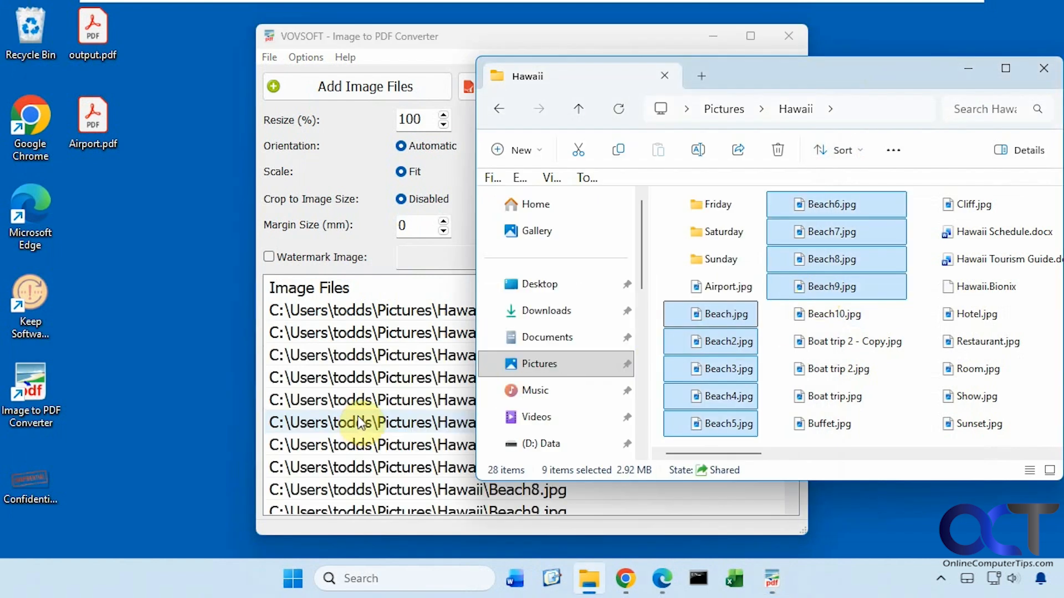
click(431, 36)
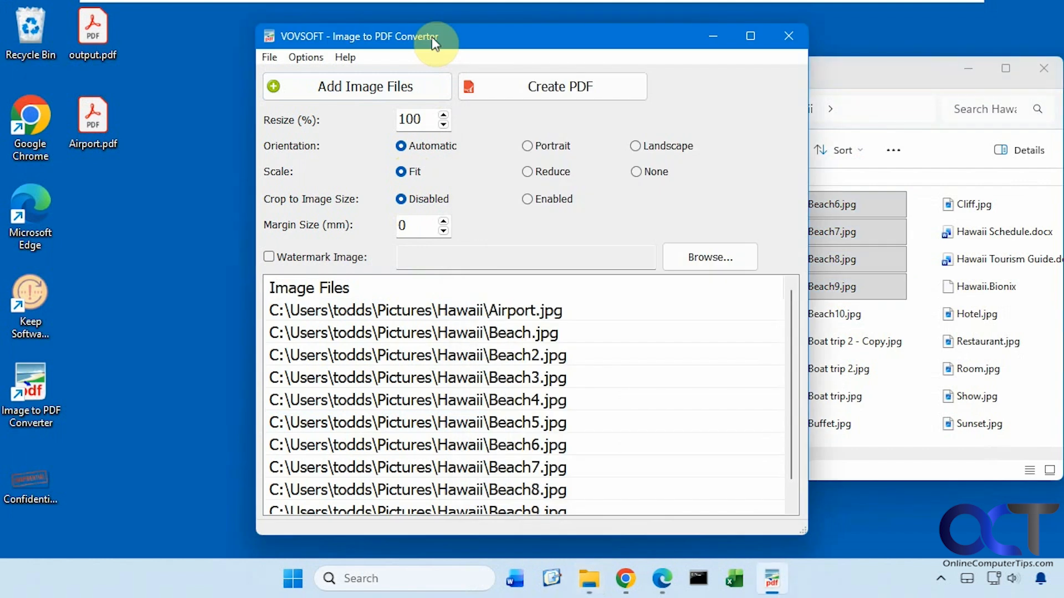
Step: Set the scale to Reduce and create a single PDF named Reduced on the Desktop
click(528, 172)
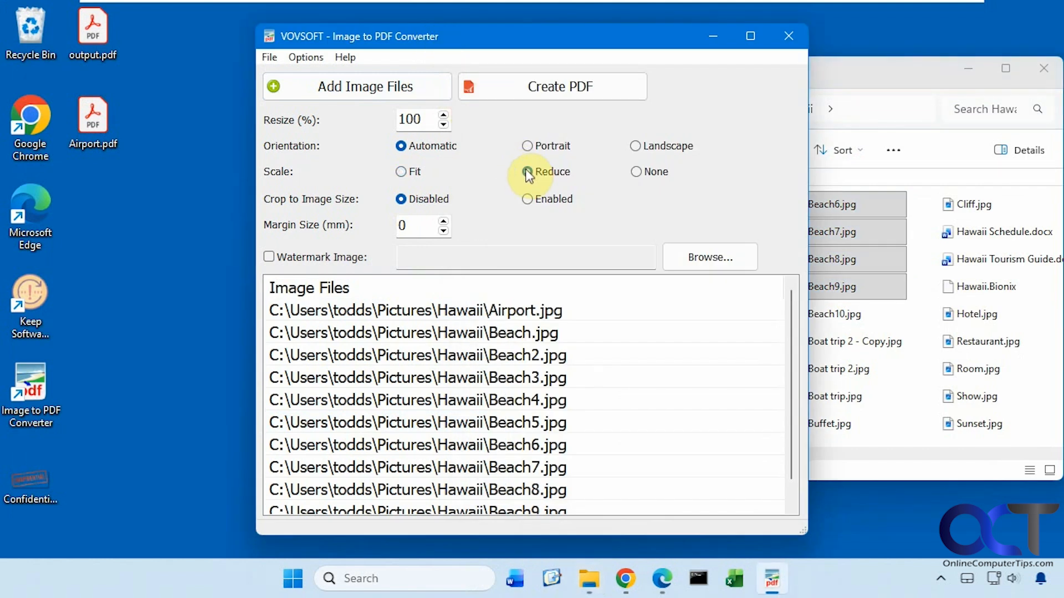
click(270, 58)
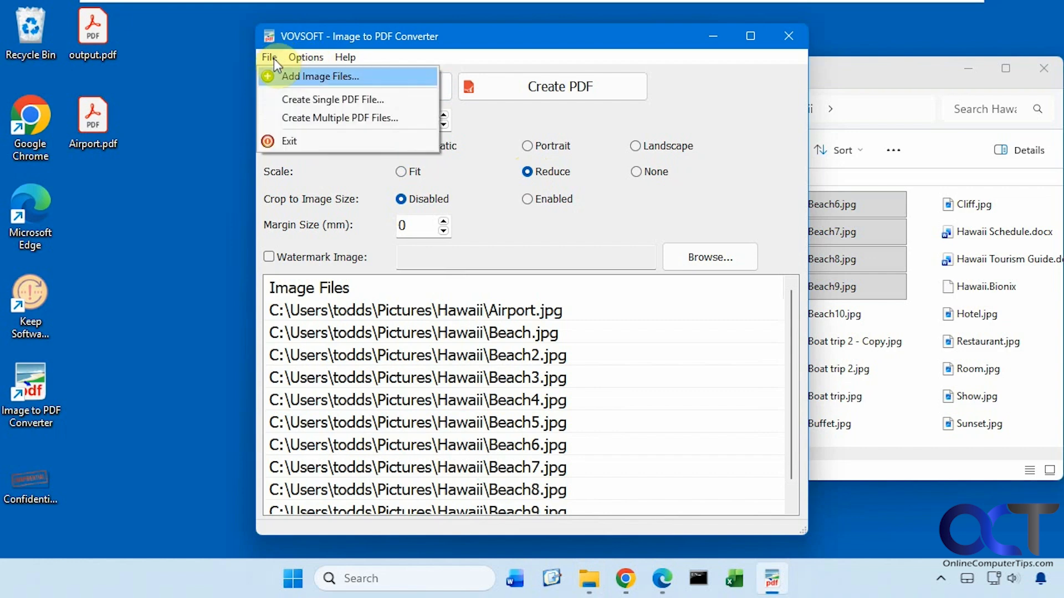
click(290, 98)
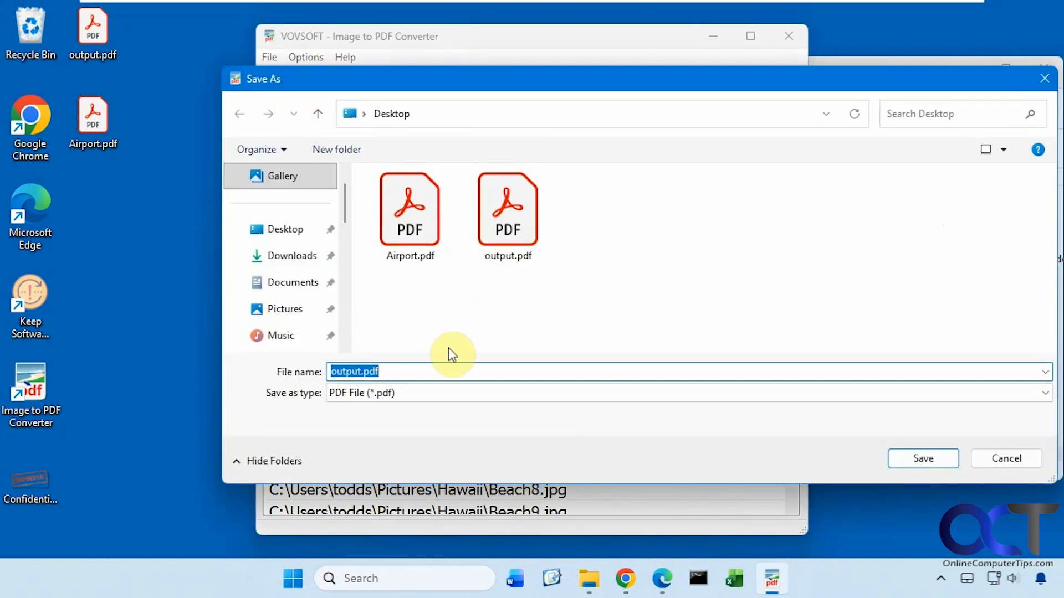
text(Reduced)
key(Return)
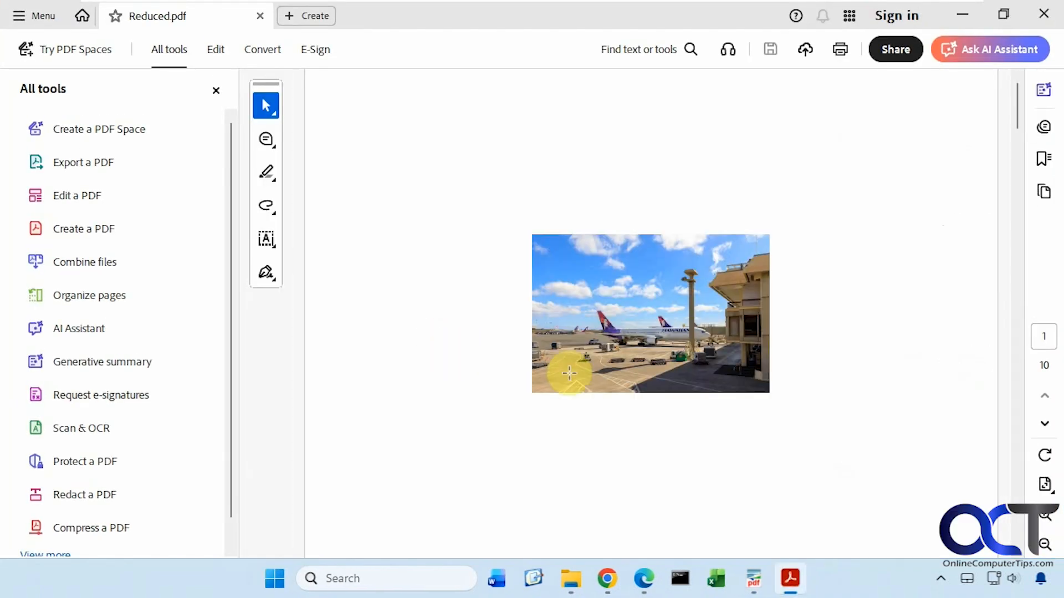
Step: Review how the images are sized on the pages of Reduced.pdf and close the PDF
scroll(622, 396, down, 6)
scroll(627, 400, down, 3)
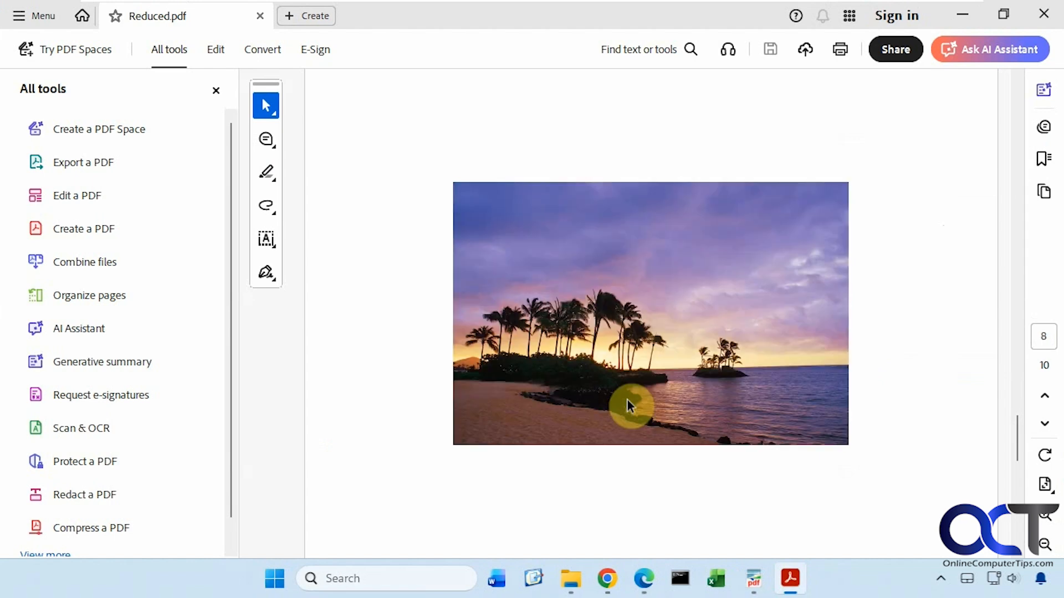
scroll(628, 400, up, 4)
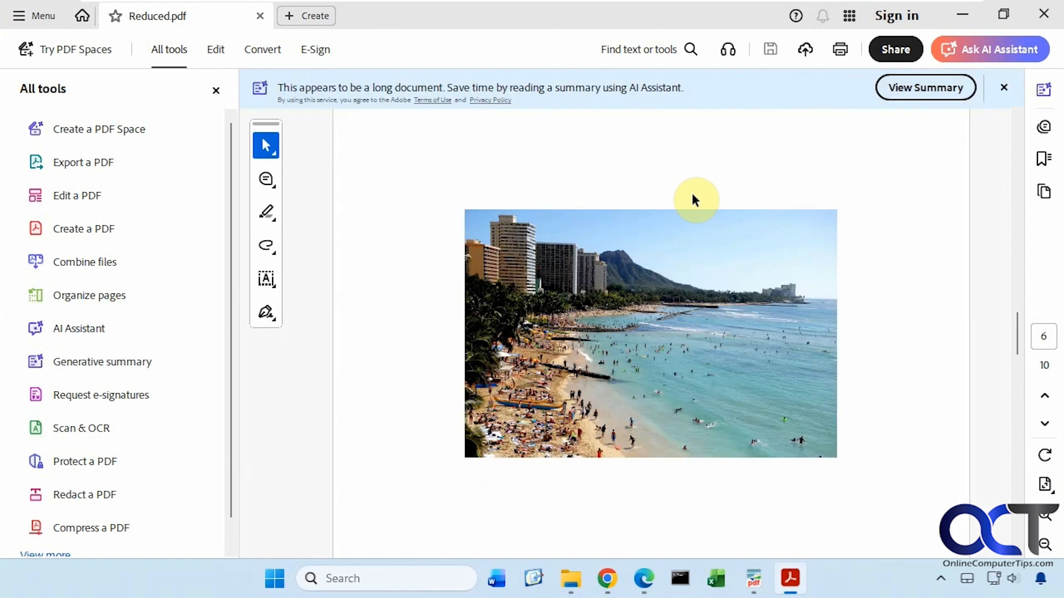
click(1047, 17)
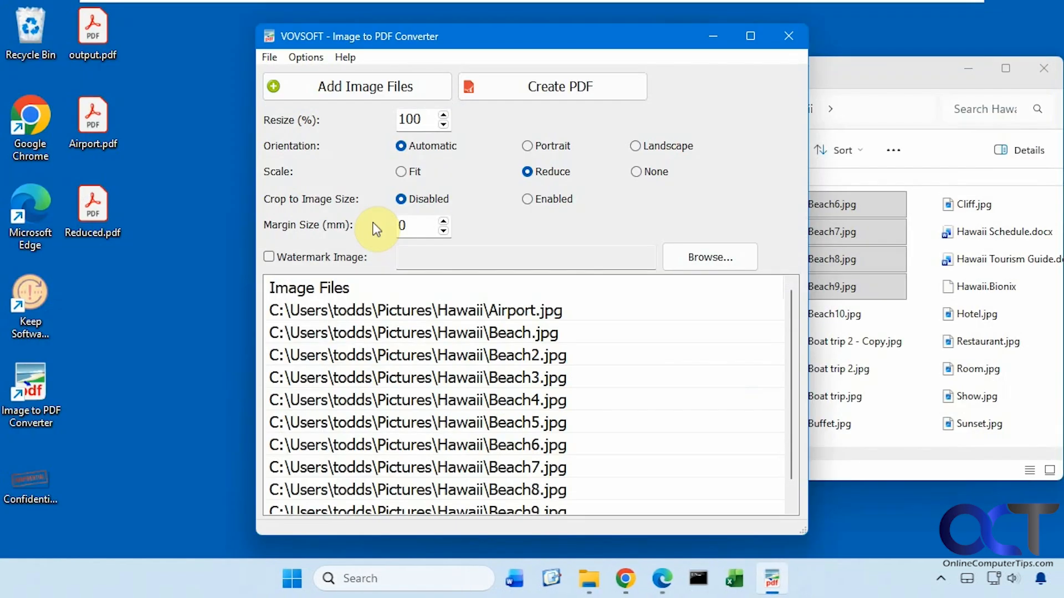
Step: Delete output.pdf, Airport.pdf and Reduced.pdf from the desktop and return to the converter
drag(166, 274, 91, 22)
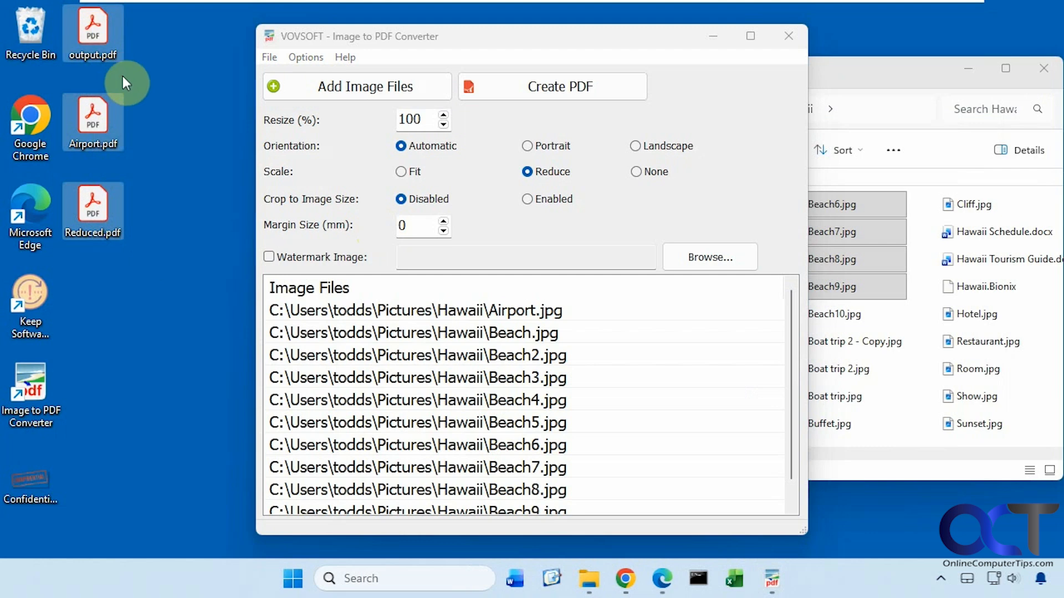
key(Delete)
click(595, 301)
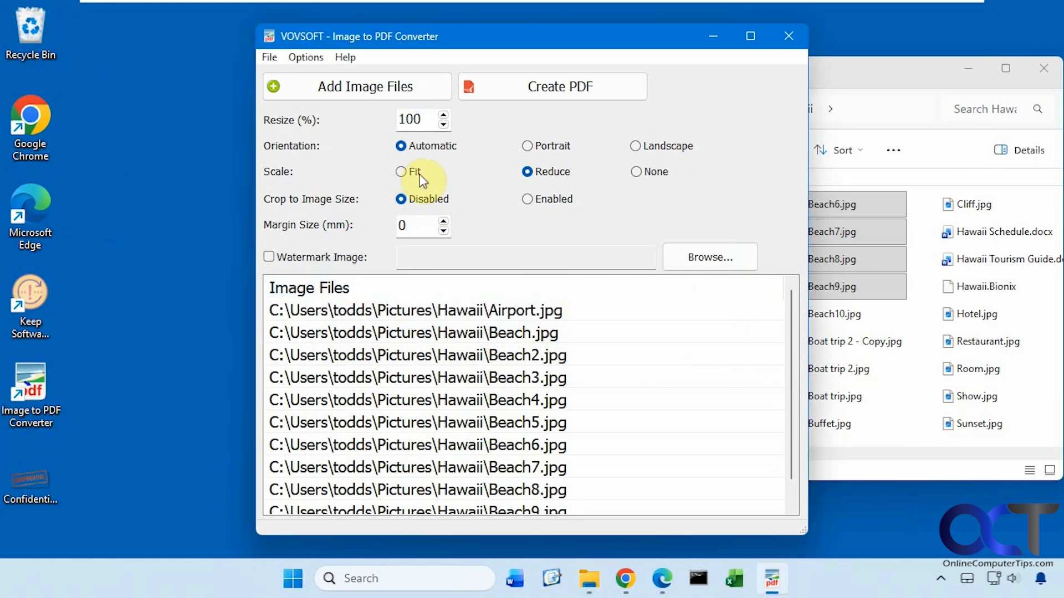
Step: Set the scale to None and create a single PDF named None on the Desktop
click(401, 172)
click(637, 172)
click(270, 57)
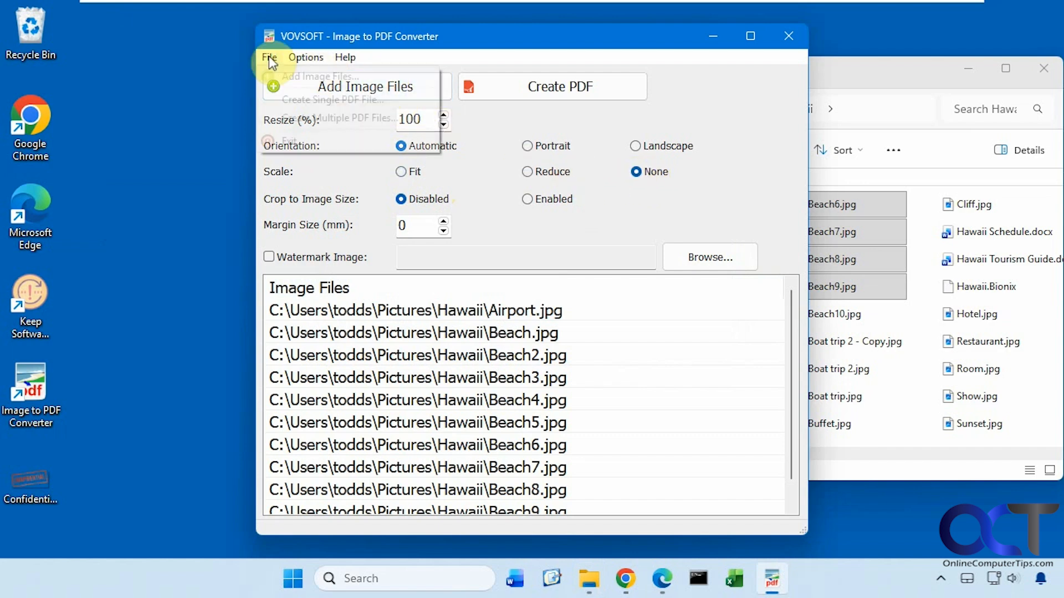
click(291, 102)
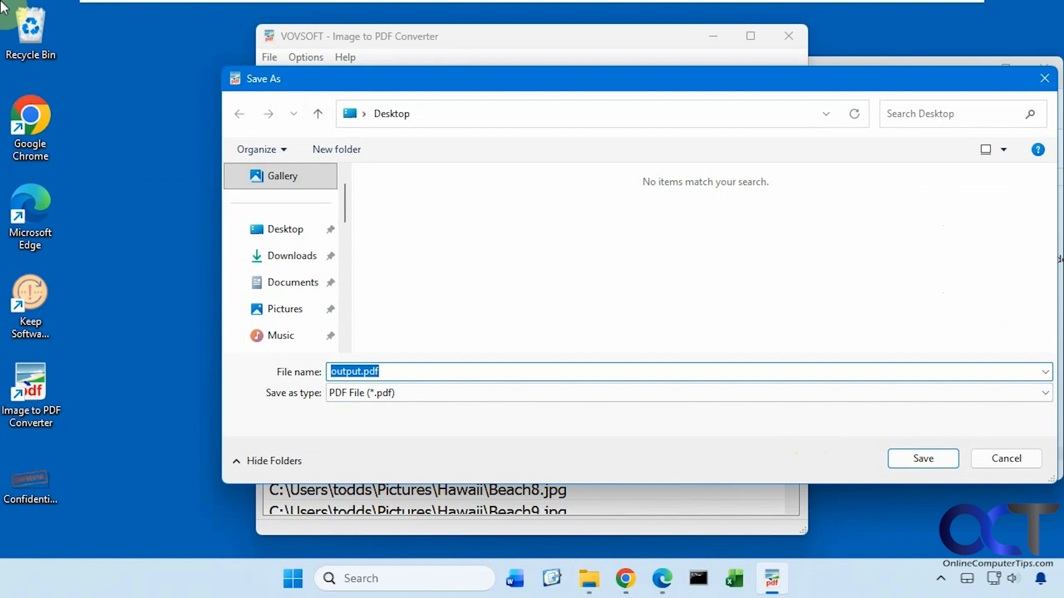
text(None)
click(922, 459)
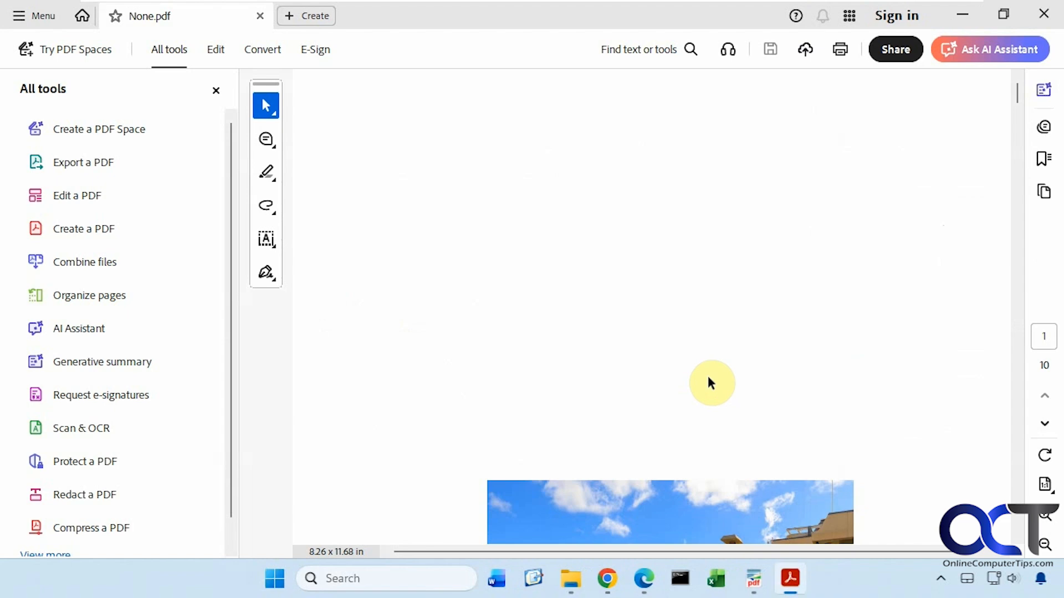
Step: Review how the images are placed on the pages of None.pdf and close the PDF
scroll(709, 381, down, 10)
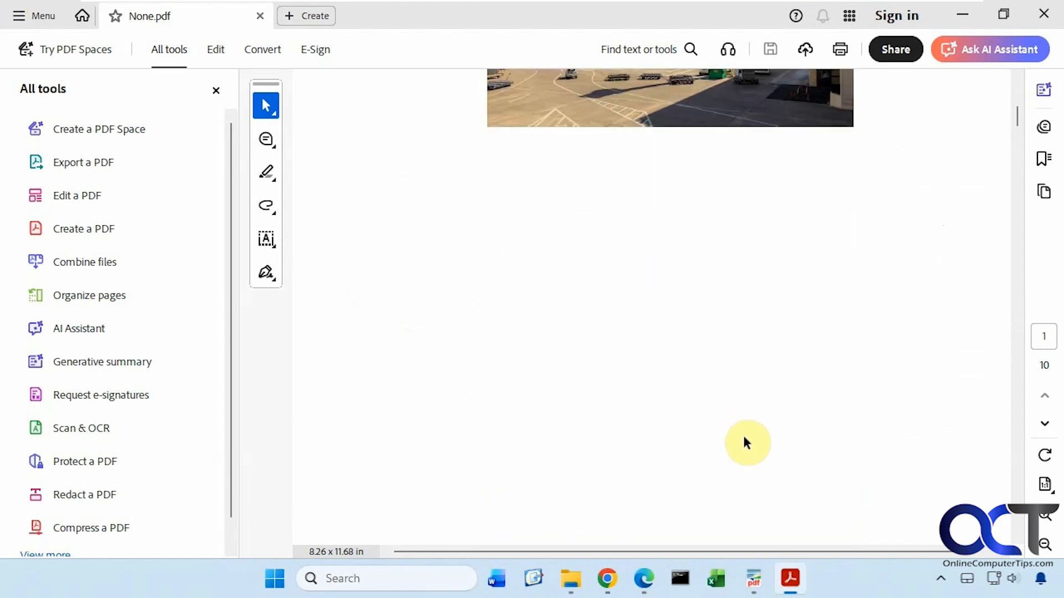
scroll(744, 438, down, 10)
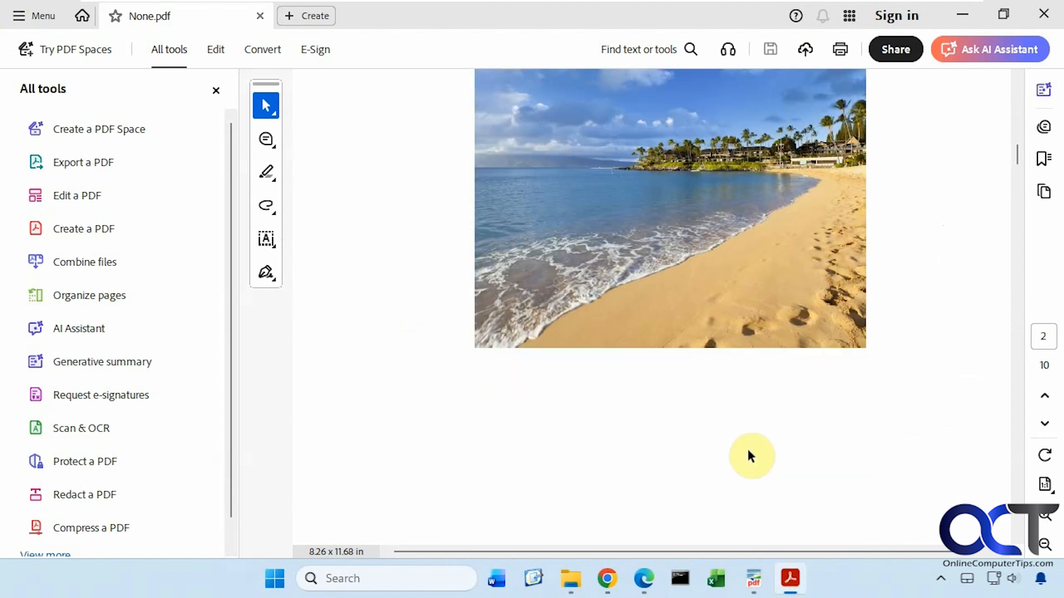
scroll(747, 451, down, 10)
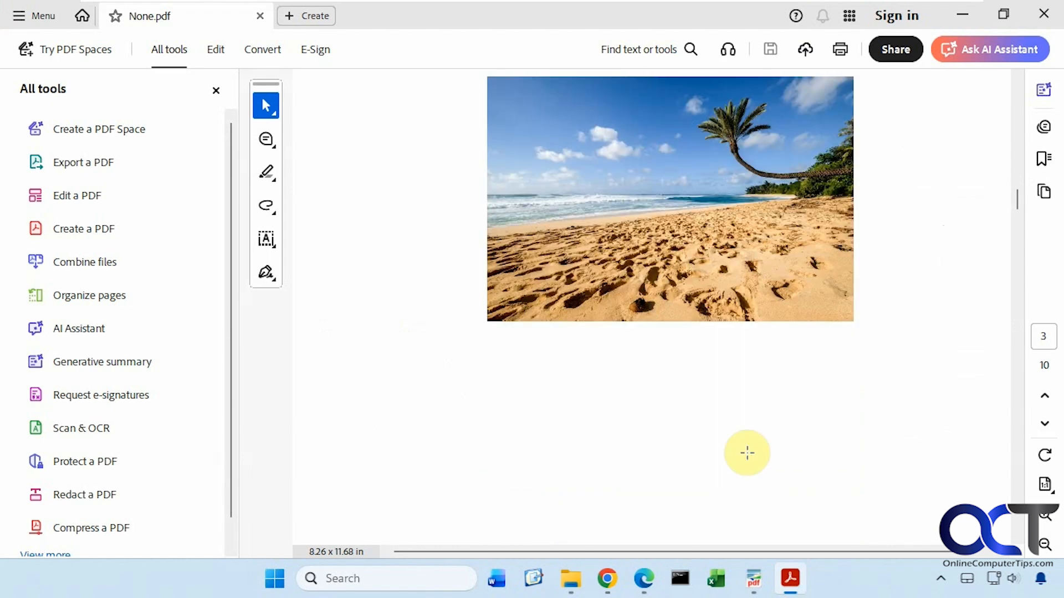
scroll(748, 451, down, 10)
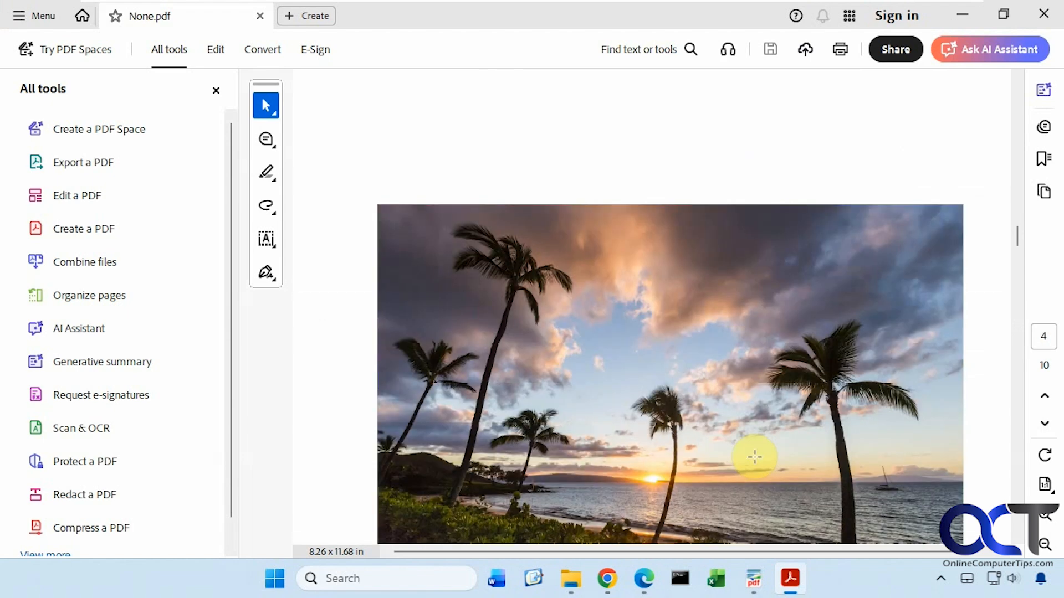
scroll(755, 456, down, 8)
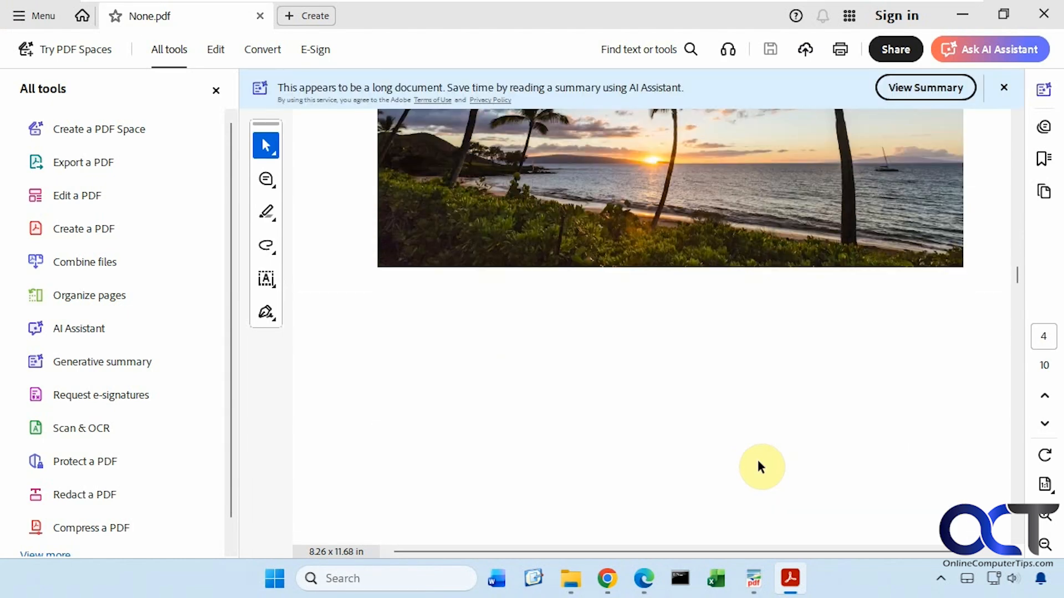
scroll(758, 467, down, 10)
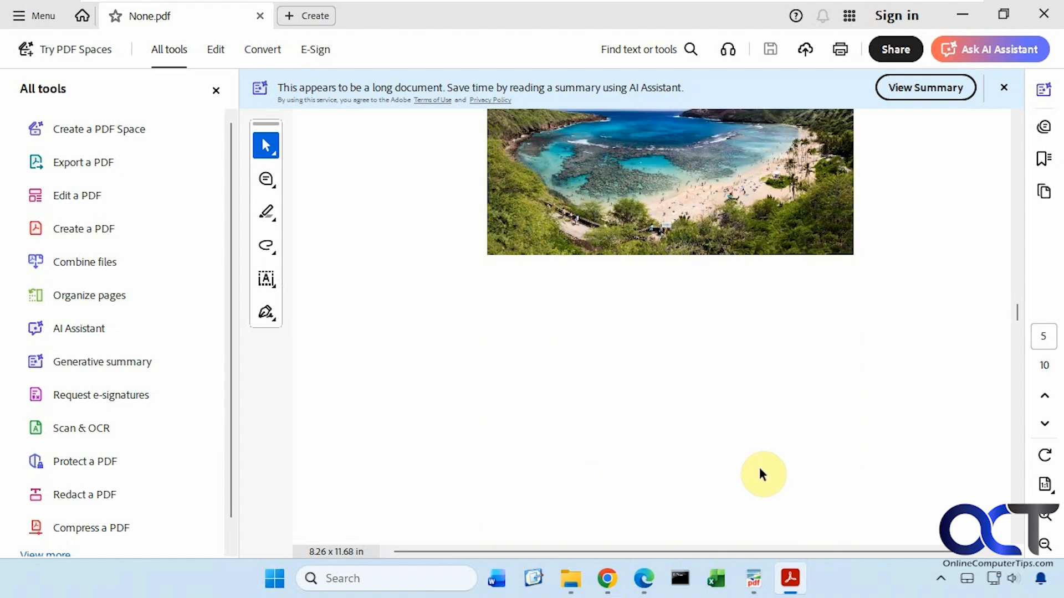
click(1043, 14)
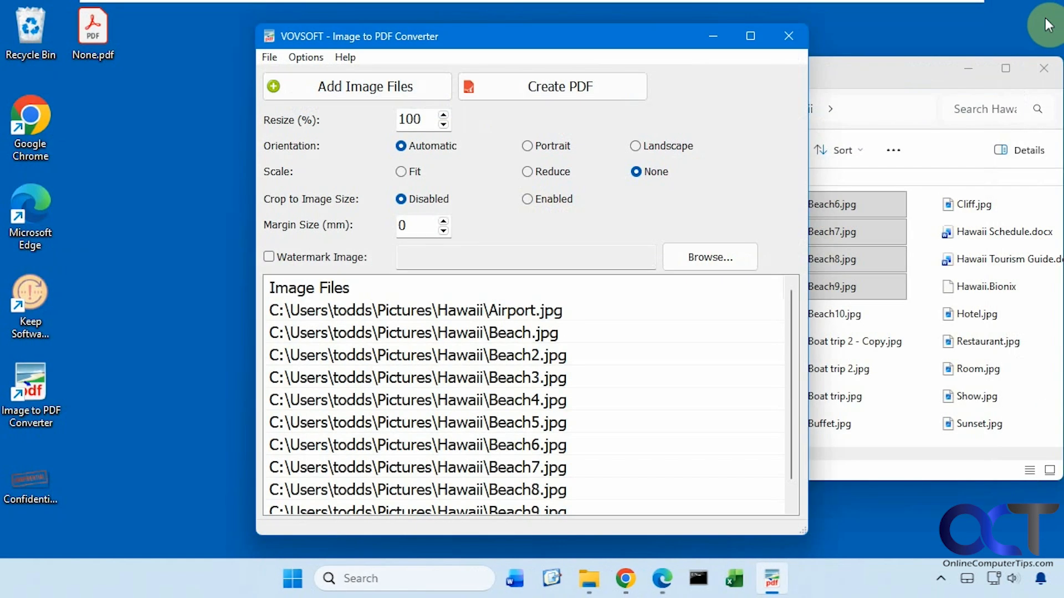
Step: Delete None.pdf from the desktop and set the converter's scale back to Fit
click(93, 60)
key(Delete)
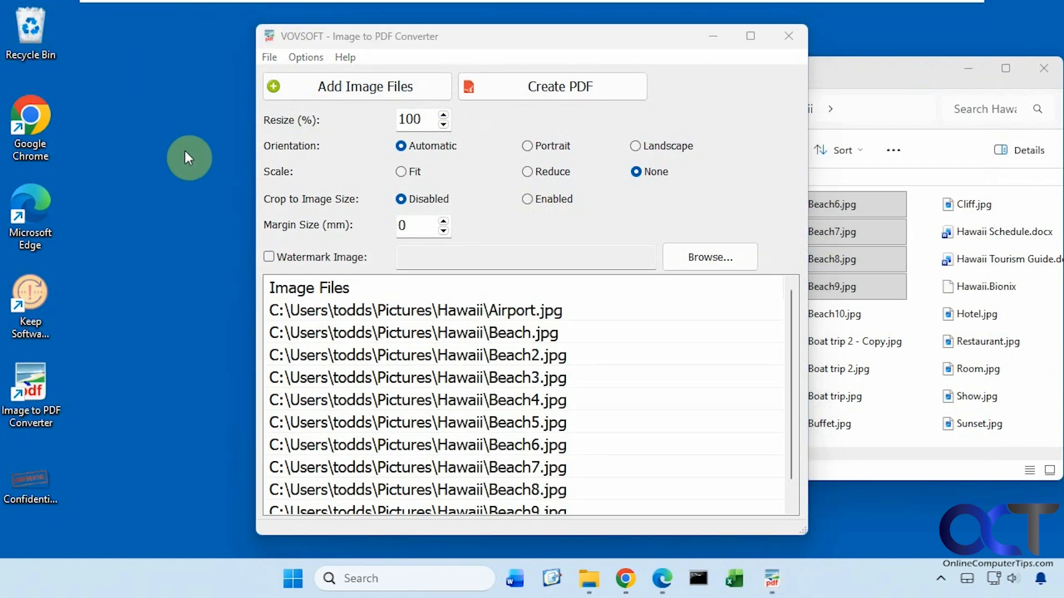
click(411, 170)
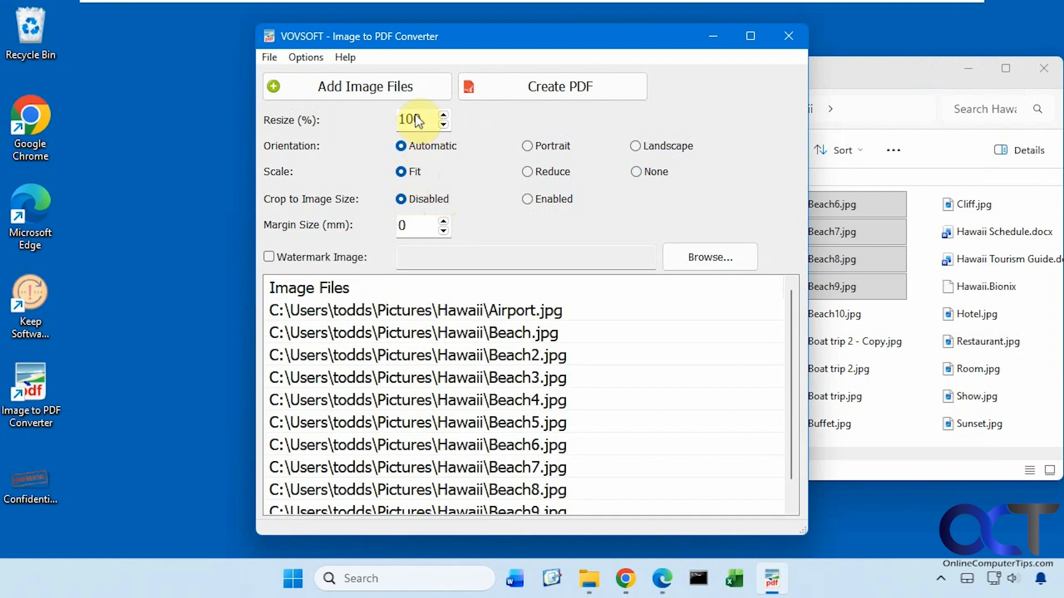
Step: Set the resize value to 25% and create a single PDF named 25 on the Desktop
drag(417, 120, 398, 119)
text(25)
click(272, 57)
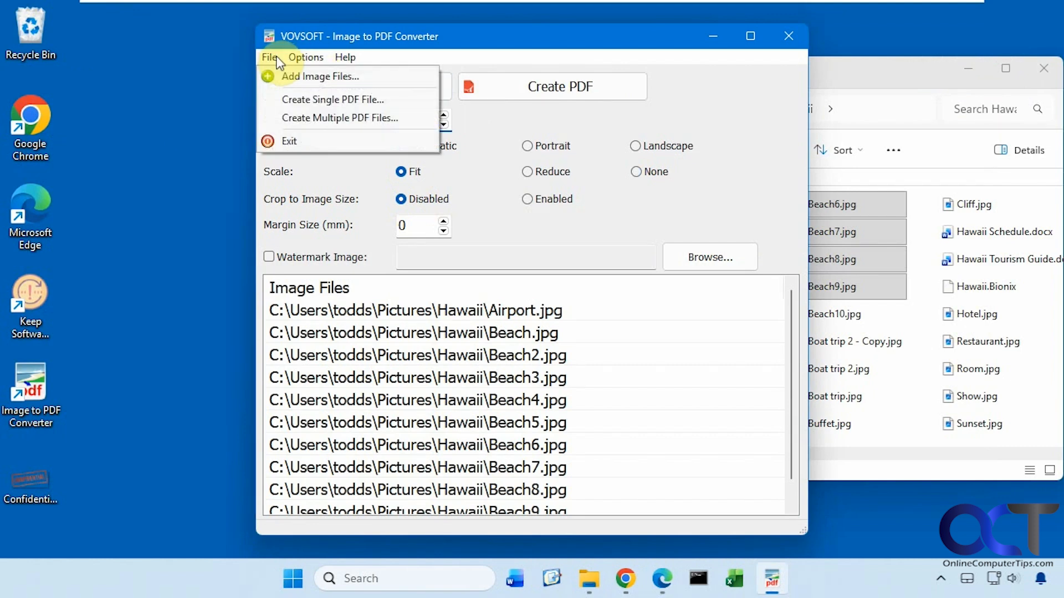
click(289, 97)
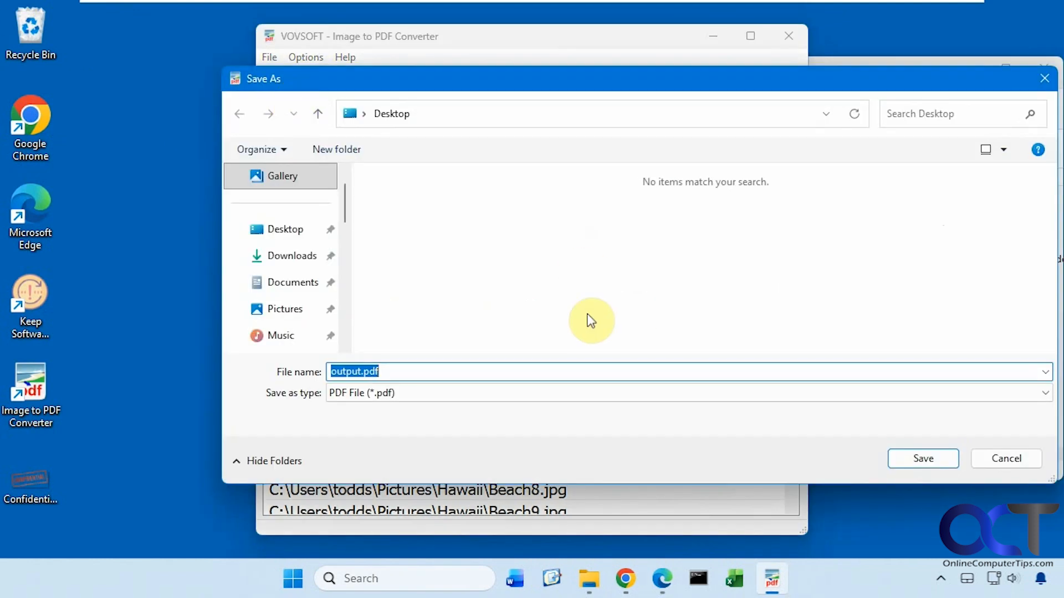
text(25)
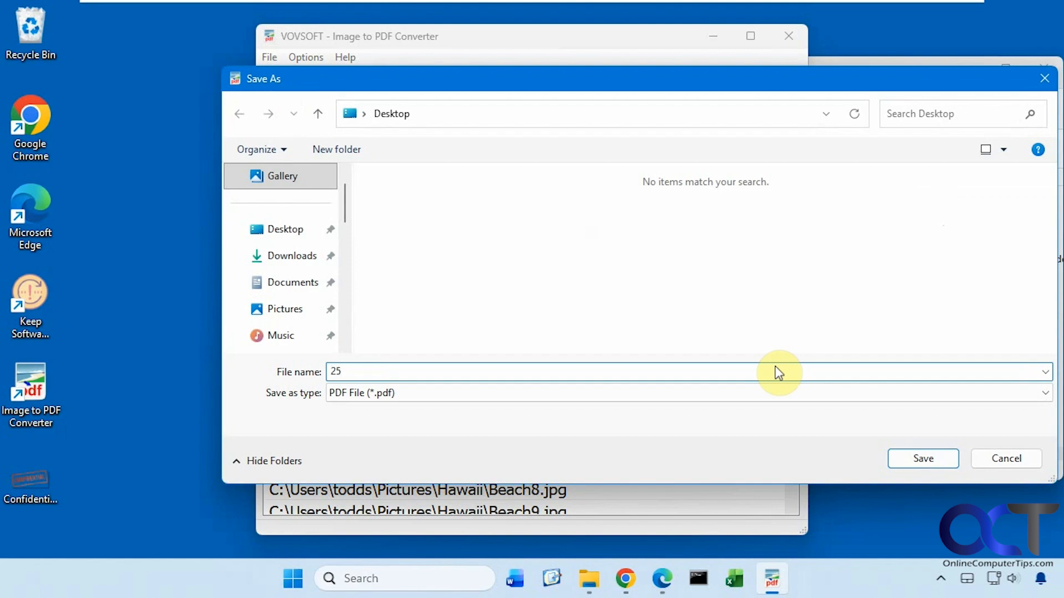
click(921, 460)
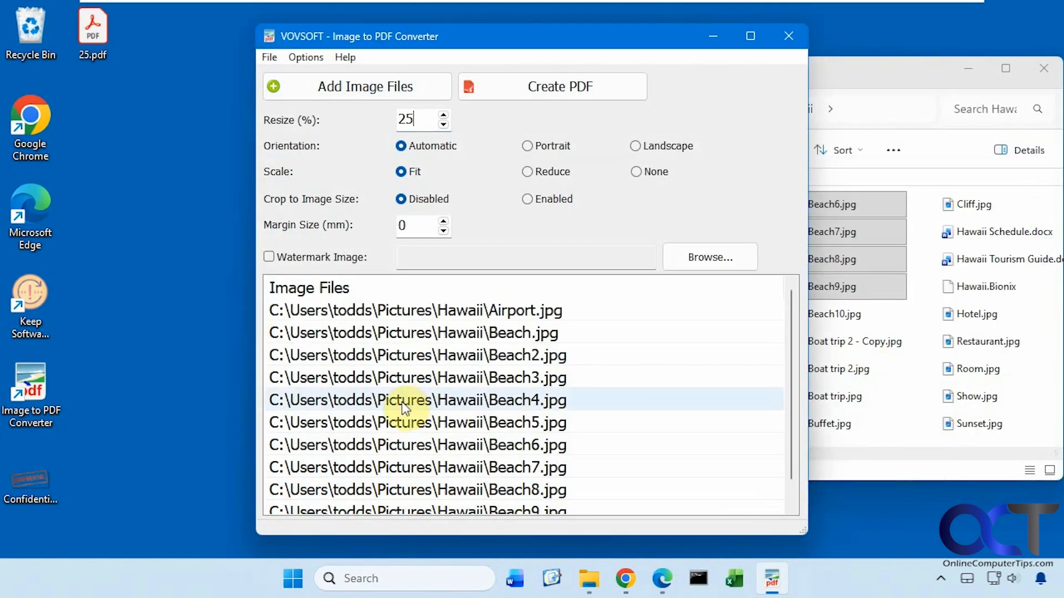
Step: Review the image quality across the pages of 25.pdf, close it and delete the file from the desktop
scroll(651, 411, down, 10)
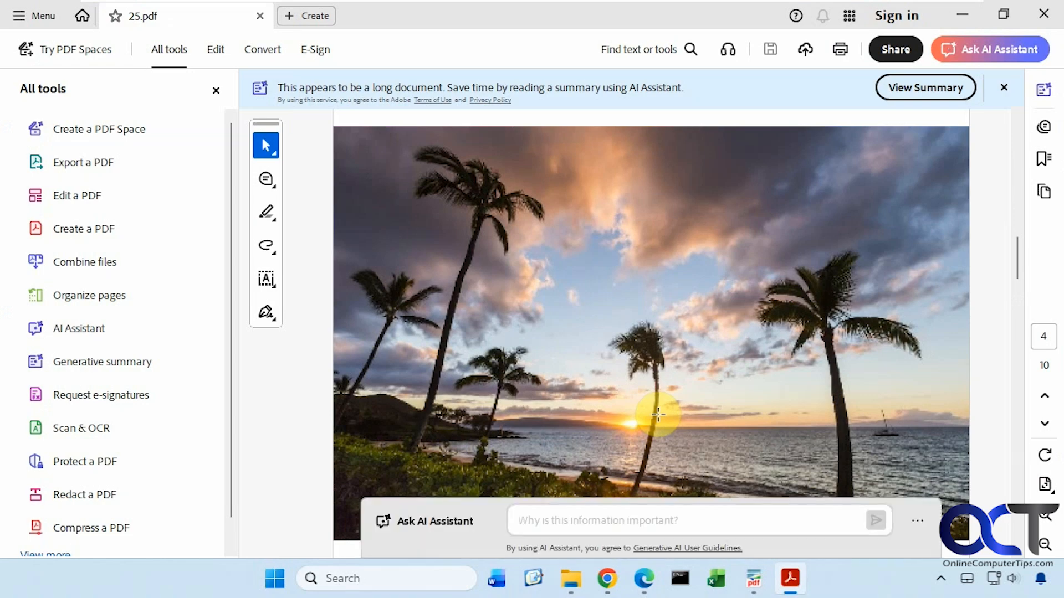
scroll(658, 414, down, 6)
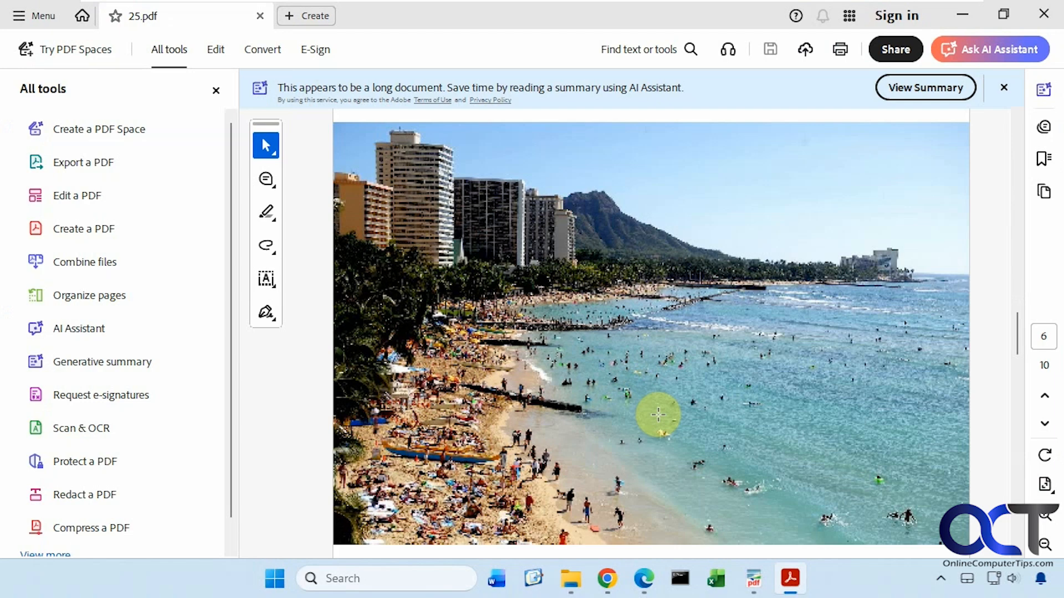
scroll(658, 414, down, 3)
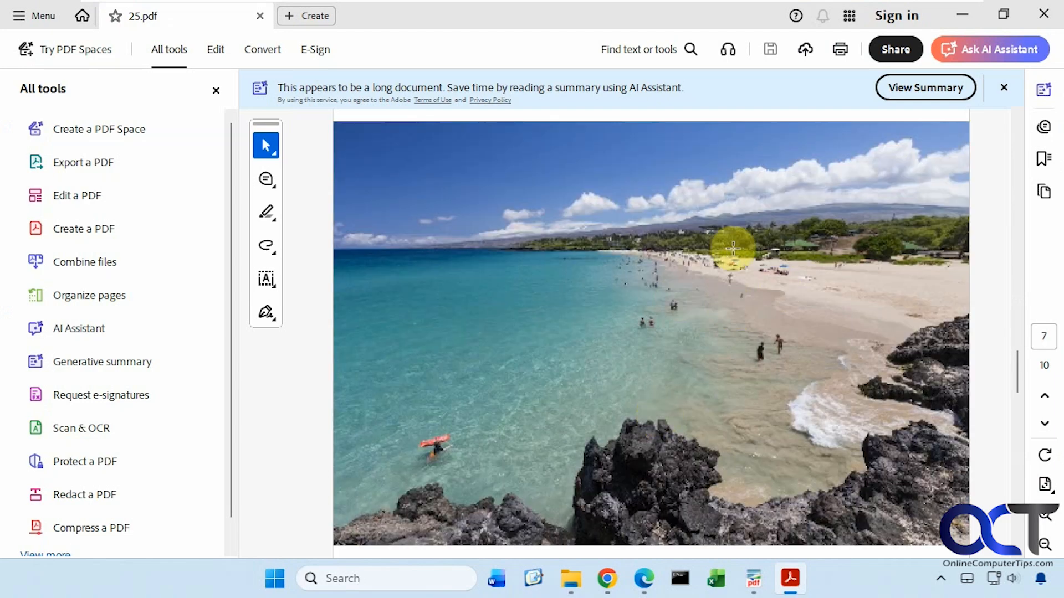
click(1039, 22)
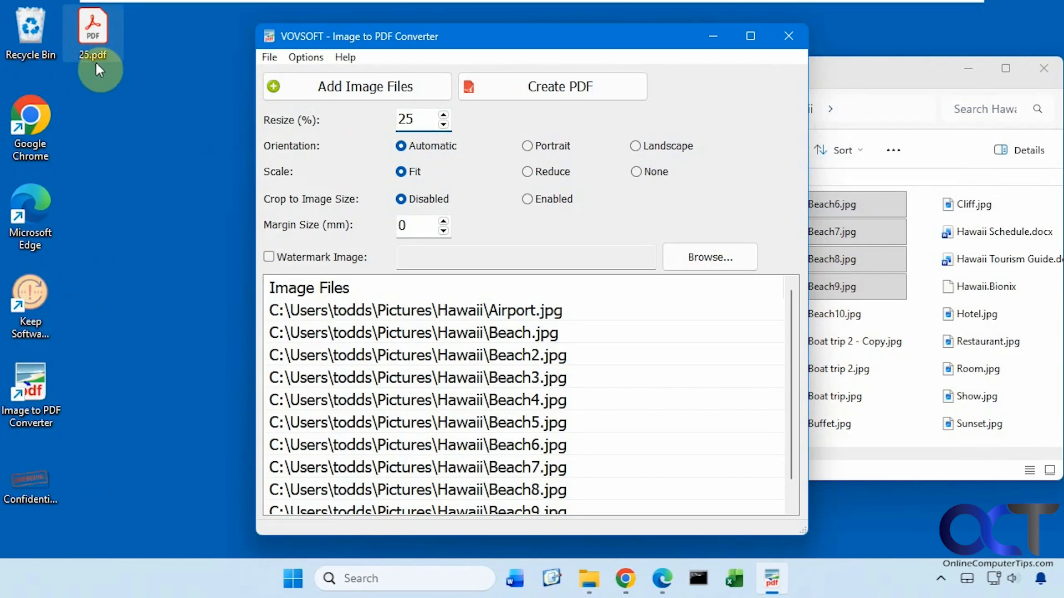
drag(95, 61, 31, 42)
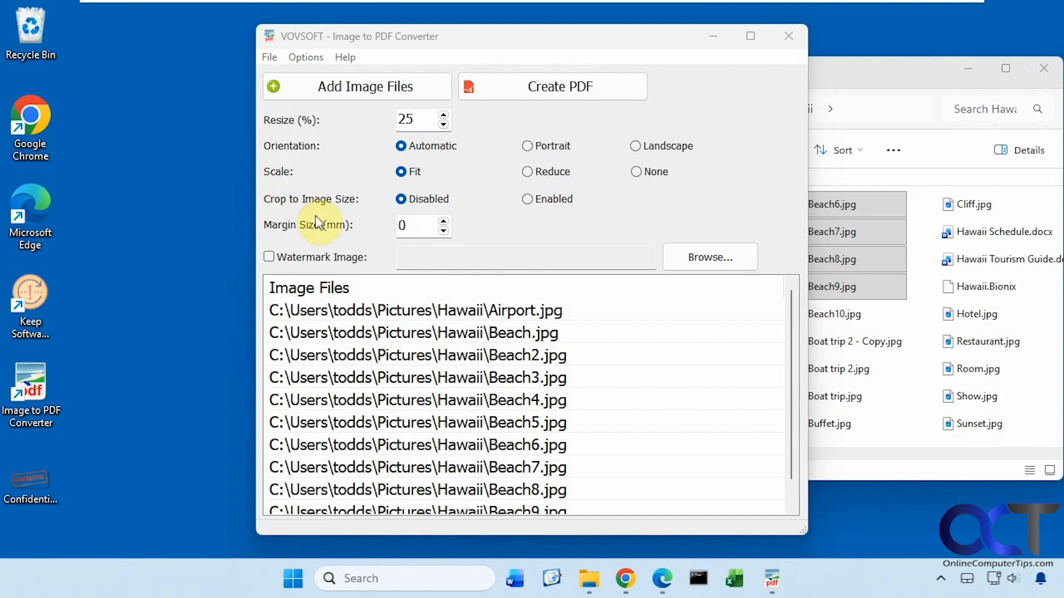
Step: Enable the watermark image option and choose the Confidential image from the Desktop as the watermark
click(313, 255)
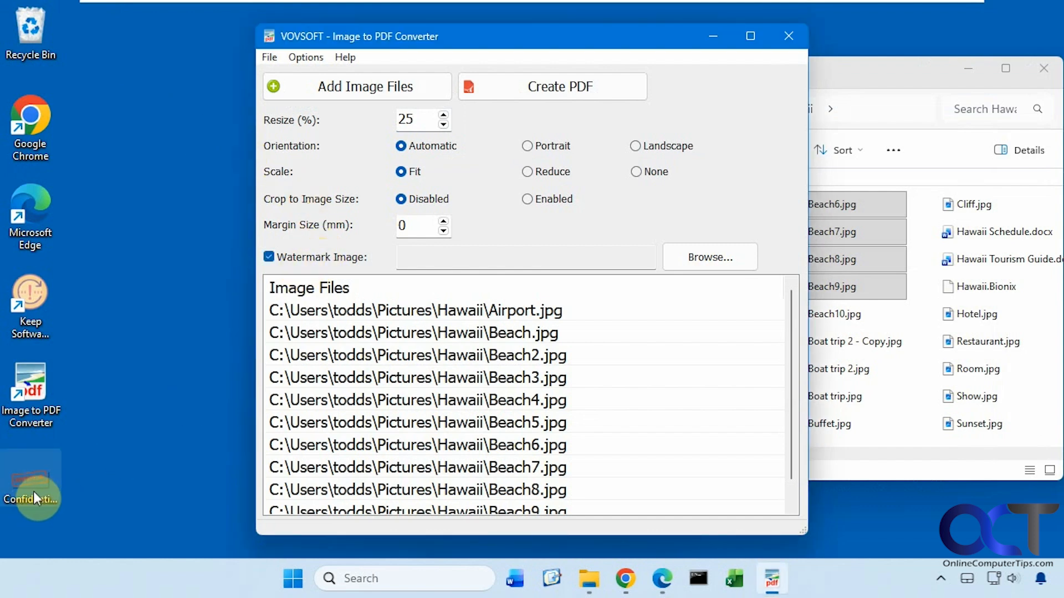
click(694, 270)
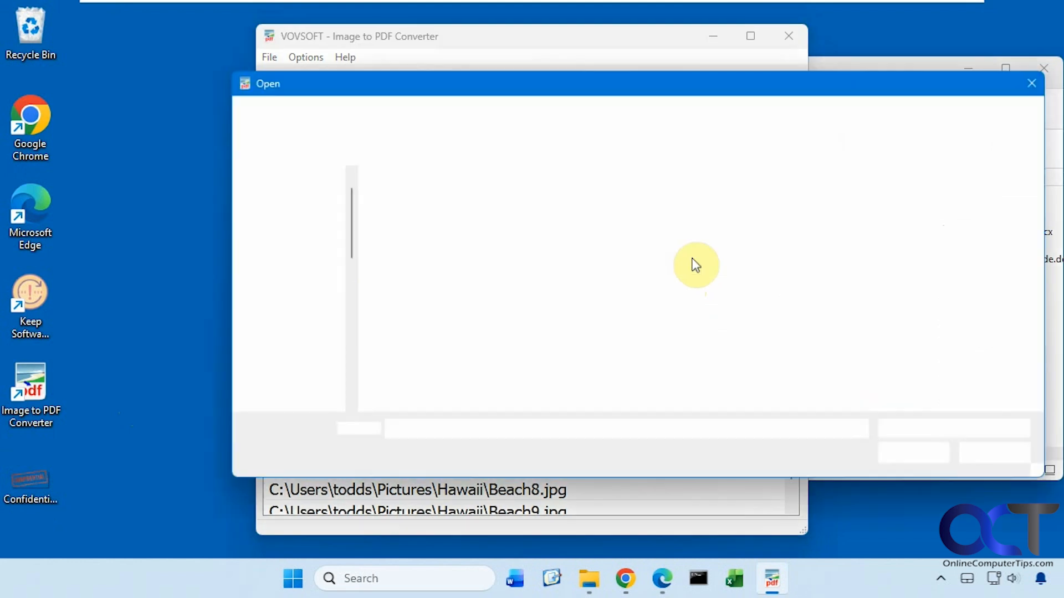
double_click(437, 248)
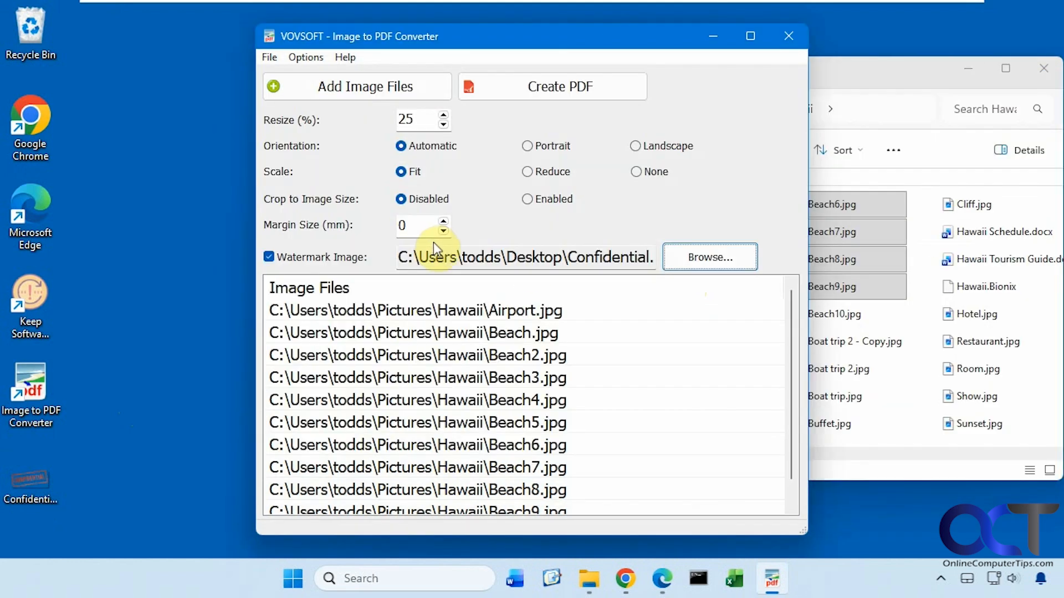
Step: Set the resize value to 100% and create a single PDF named Watermark on the Desktop
drag(410, 117, 374, 115)
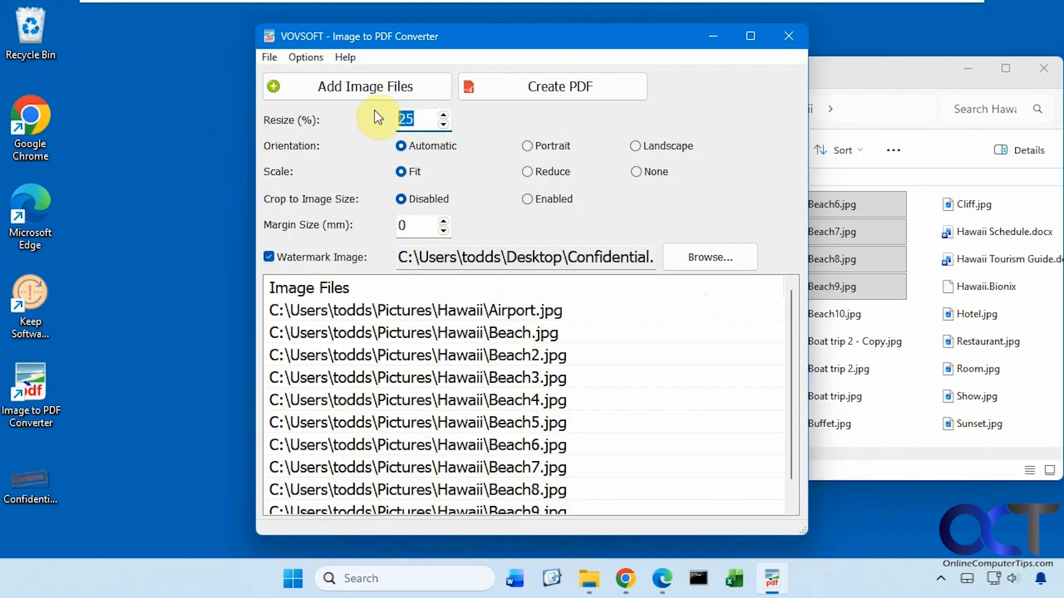
text(100)
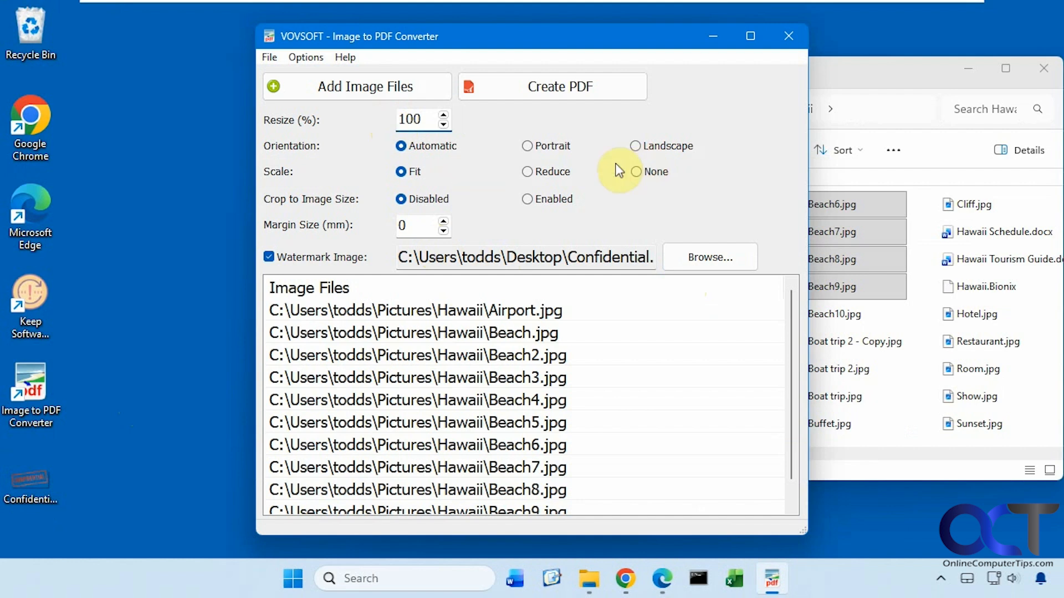
click(518, 93)
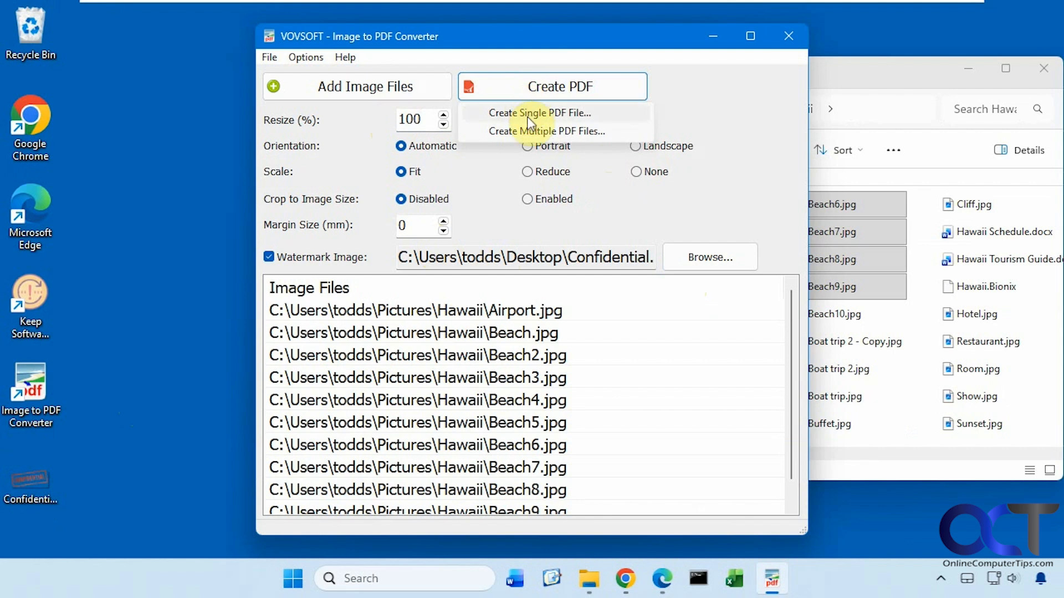
click(526, 114)
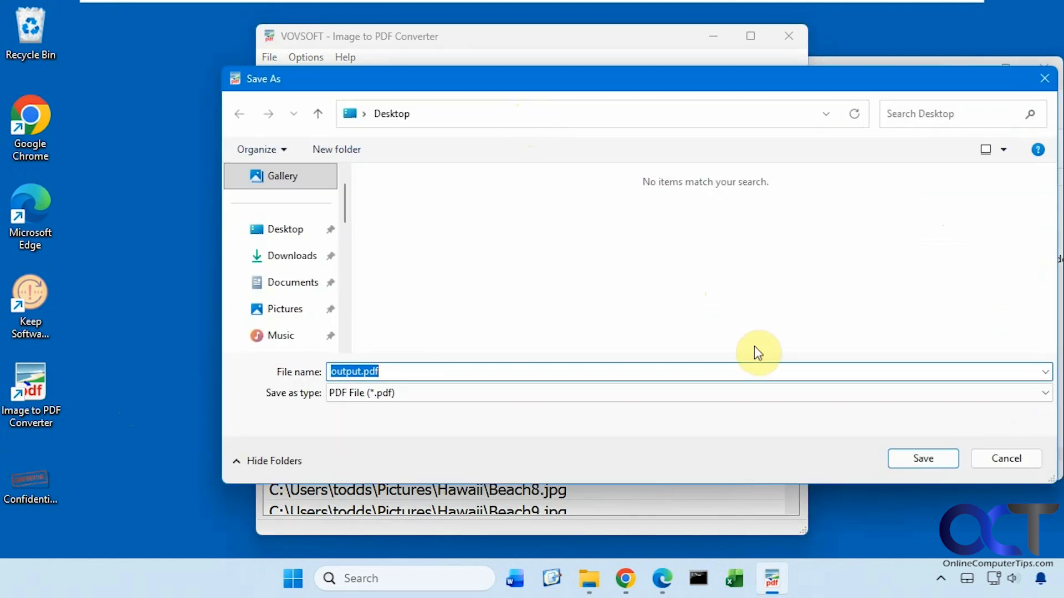
text(Waterma)
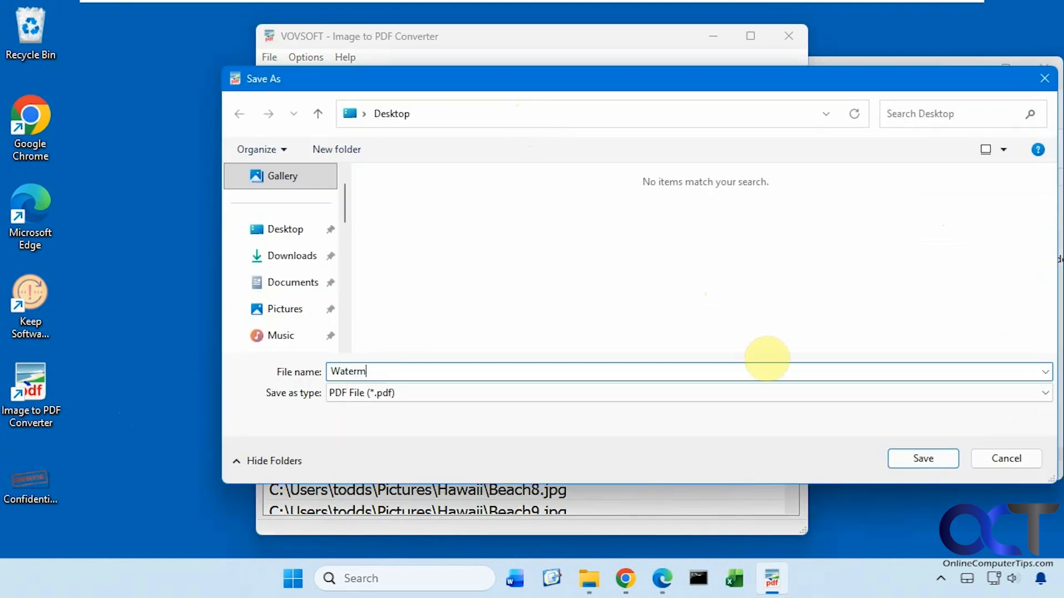
text(rk)
key(Return)
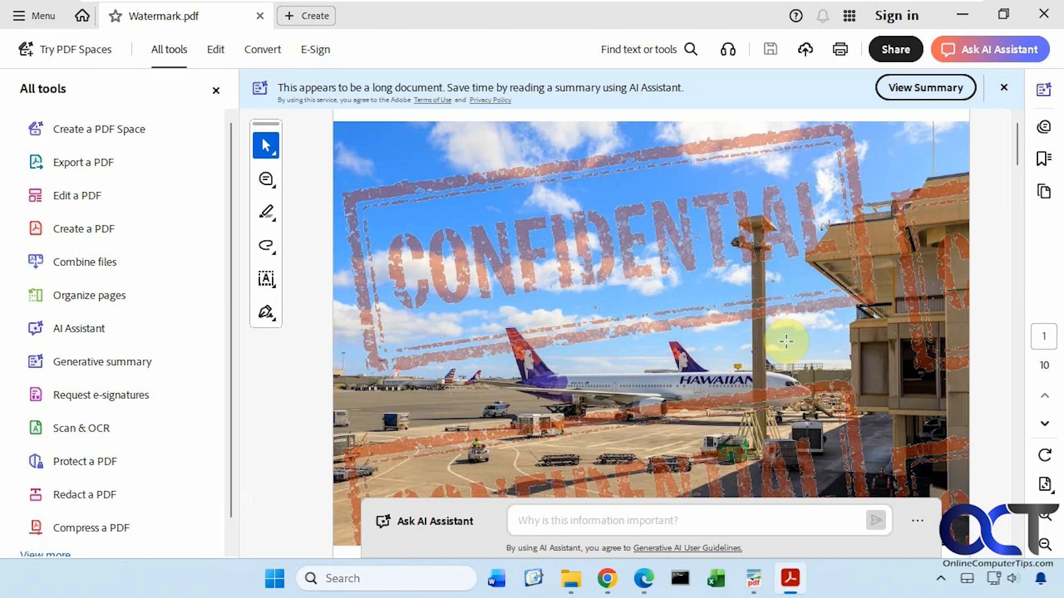
Step: Review how the watermark is applied across the pages of Watermark.pdf and close the PDF
scroll(786, 342, down, 3)
scroll(786, 341, down, 9)
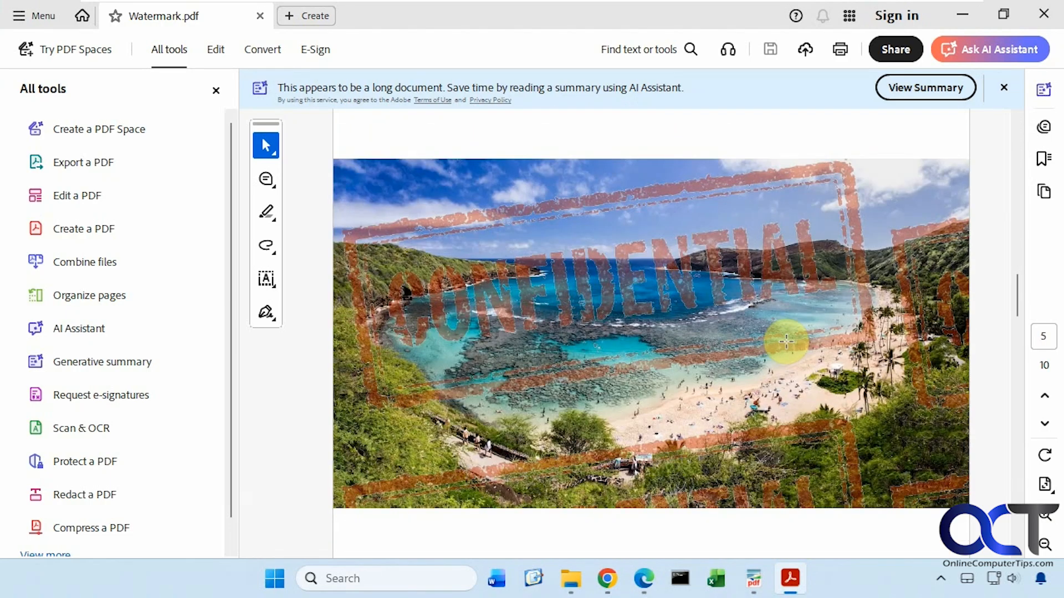
scroll(786, 341, down, 12)
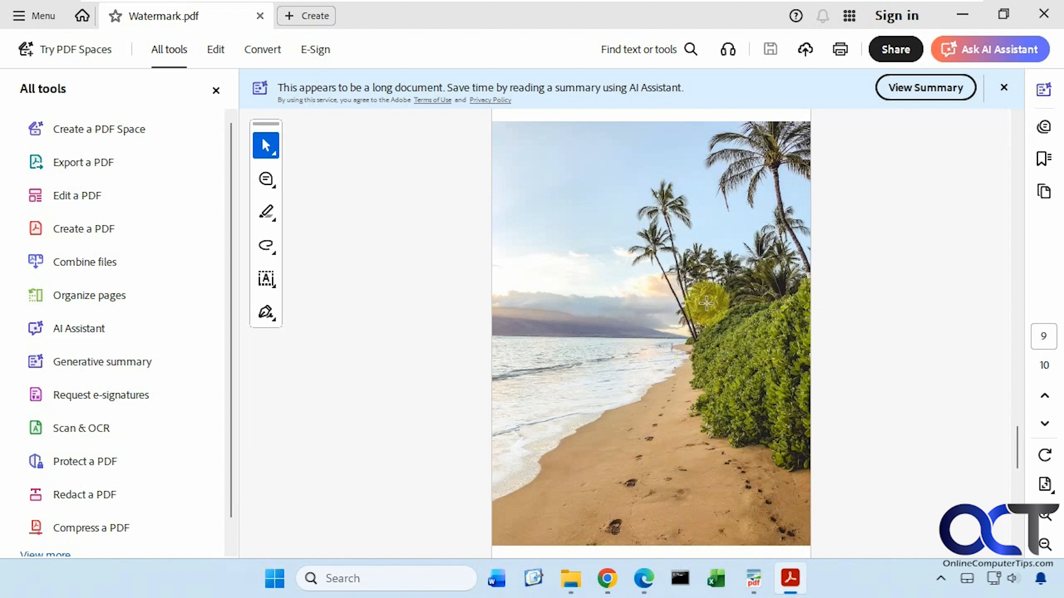
click(1041, 16)
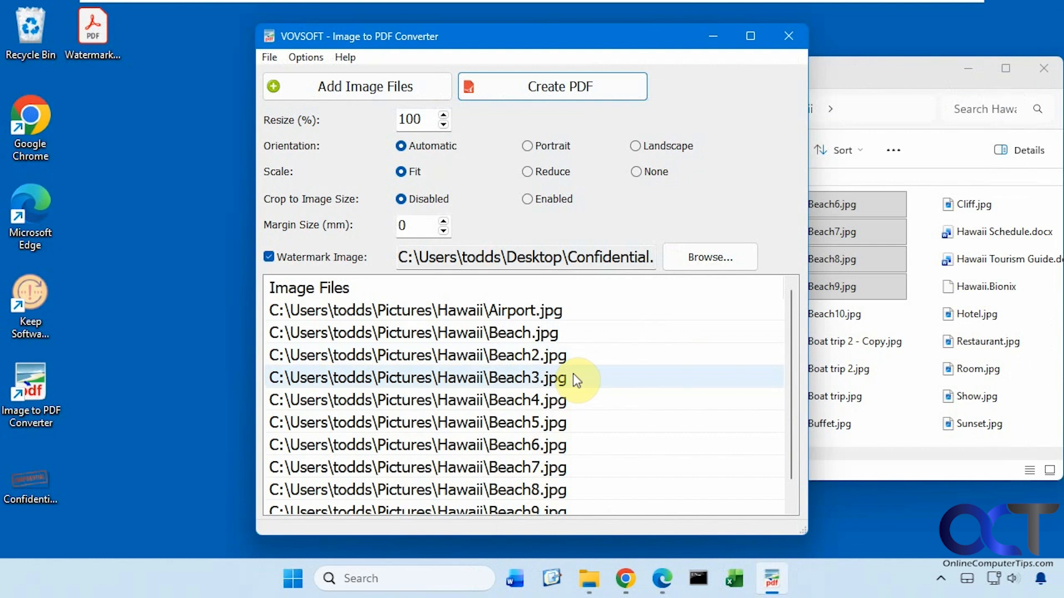
click(559, 100)
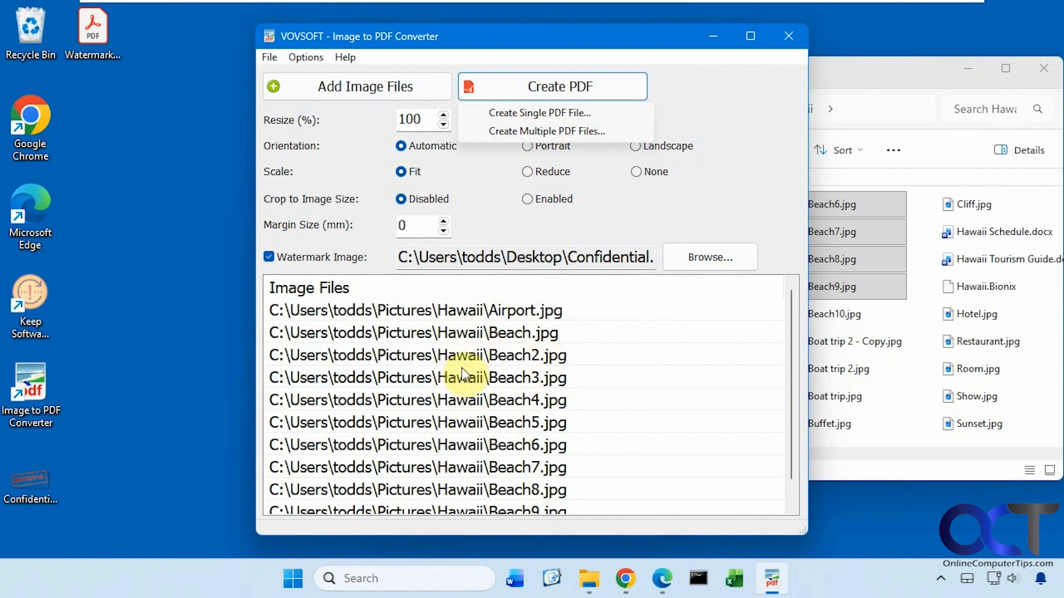
click(585, 38)
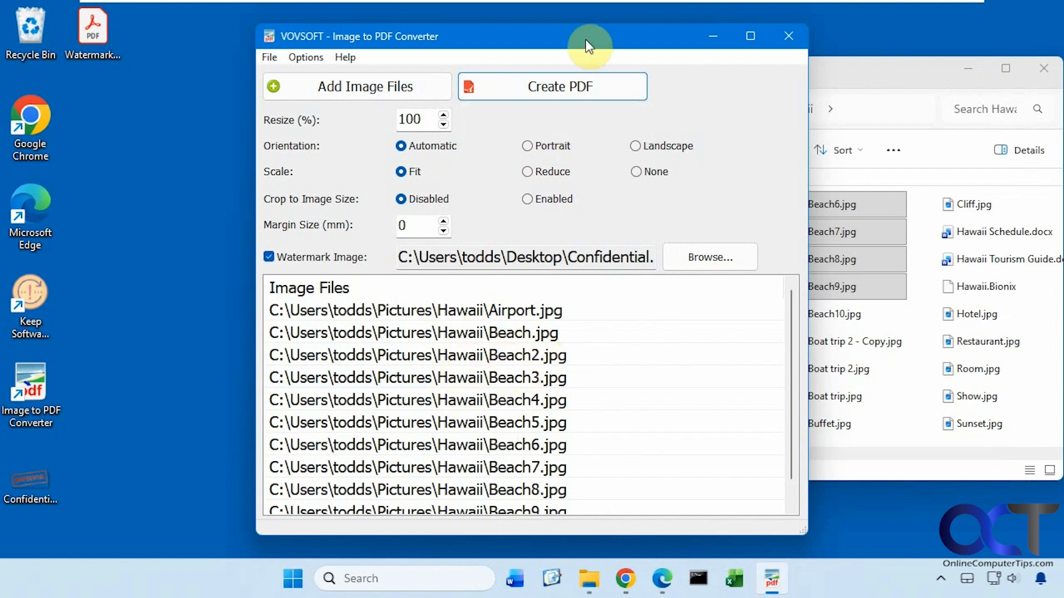